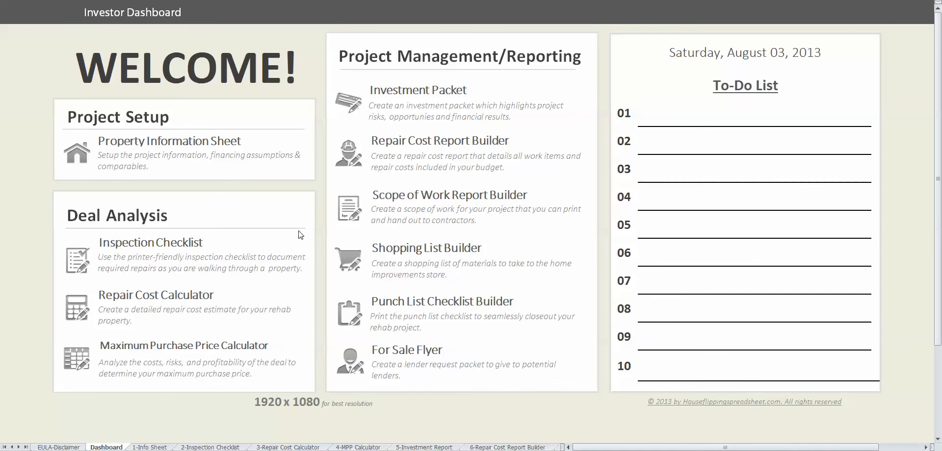
# - Leave the Dashboard and bring up the 1-Info Sheet with its empty yellow input fields
pyautogui.click(153, 447)
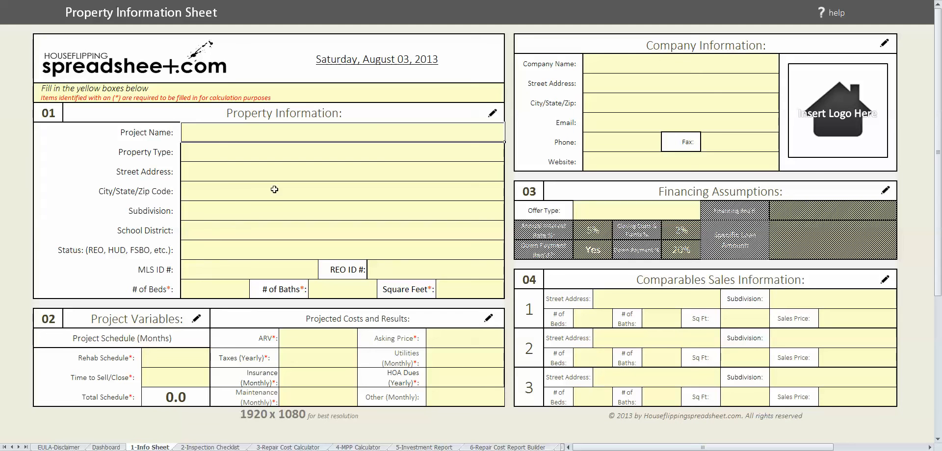
pyautogui.click(480, 153)
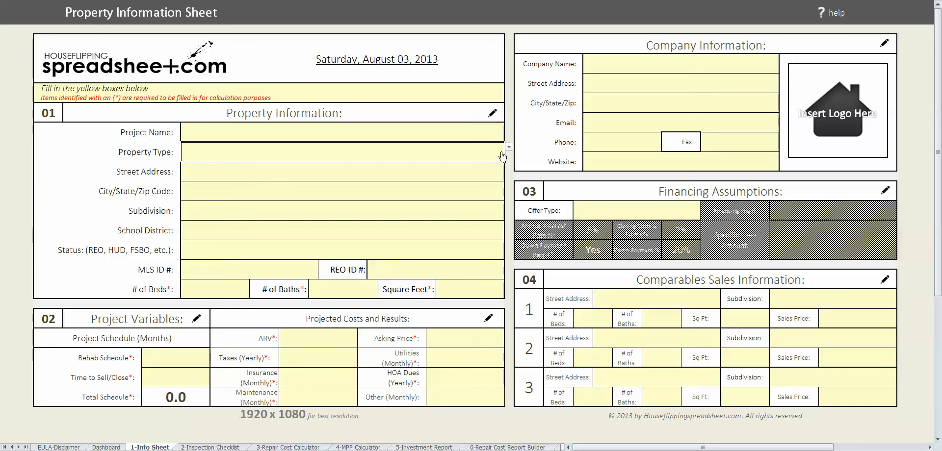
pyautogui.click(508, 147)
pyautogui.click(322, 155)
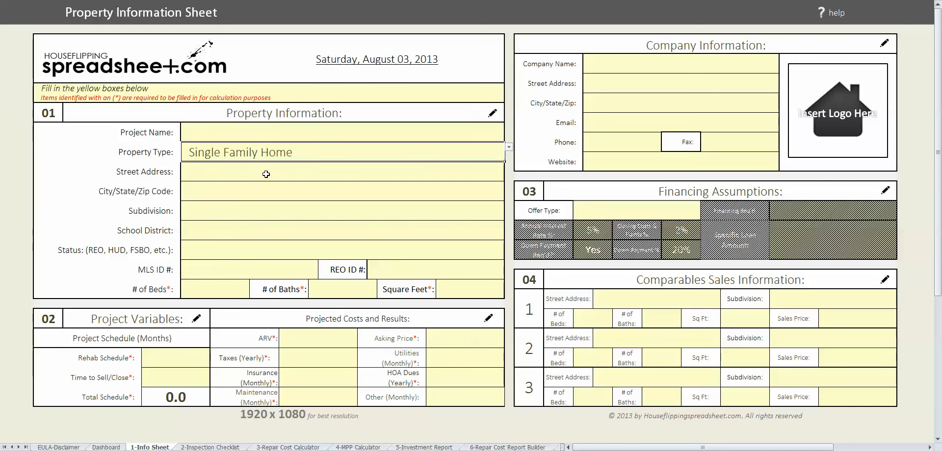
pyautogui.click(266, 172)
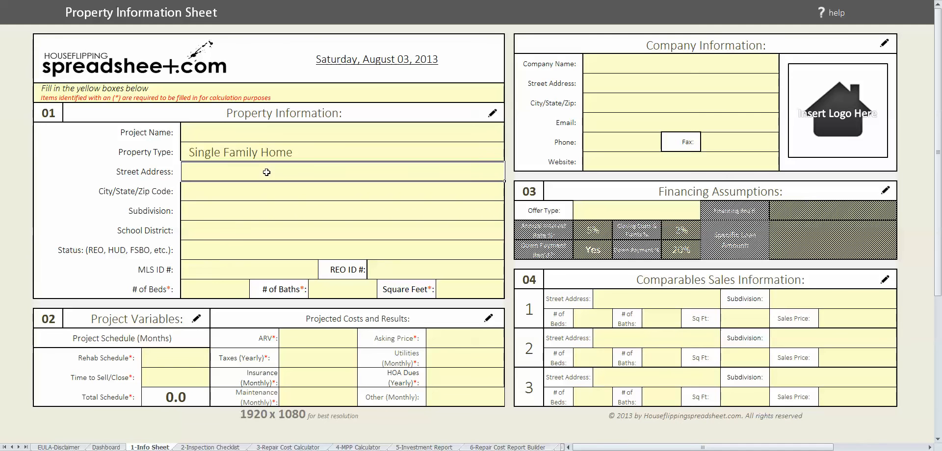
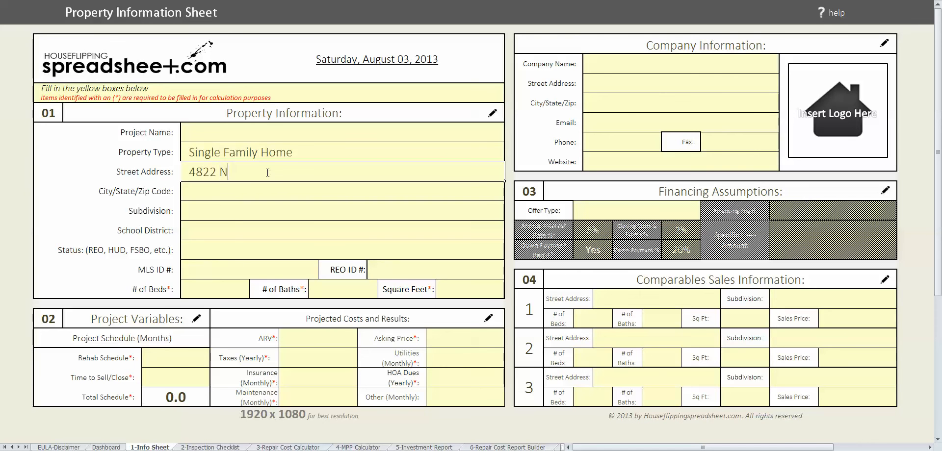
pyautogui.press('Return')
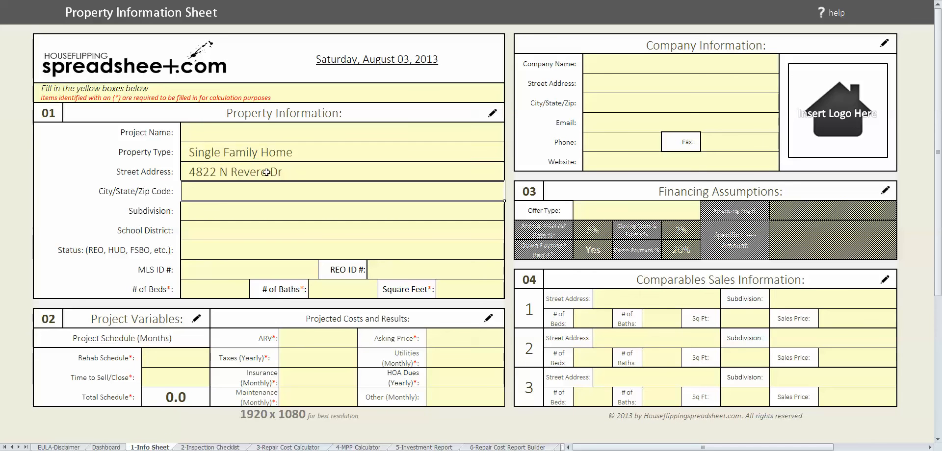
pyautogui.write('Kansas City,')
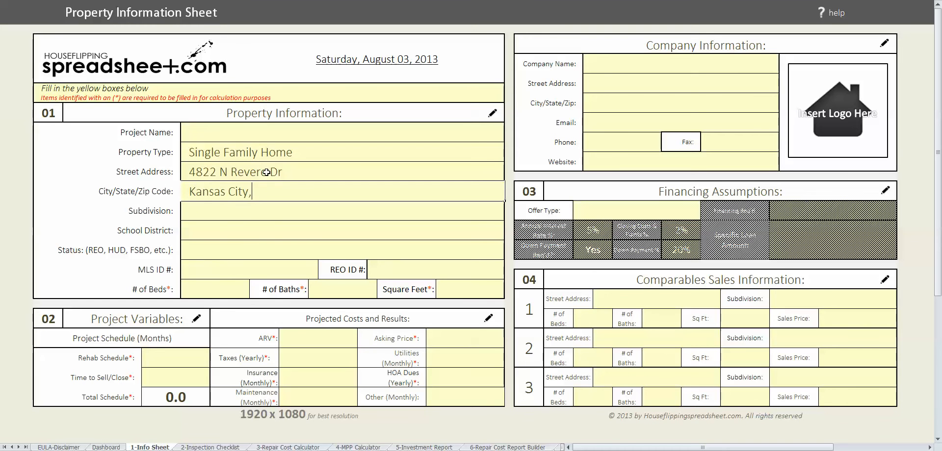
pyautogui.write(' MO 64116')
pyautogui.press('Return')
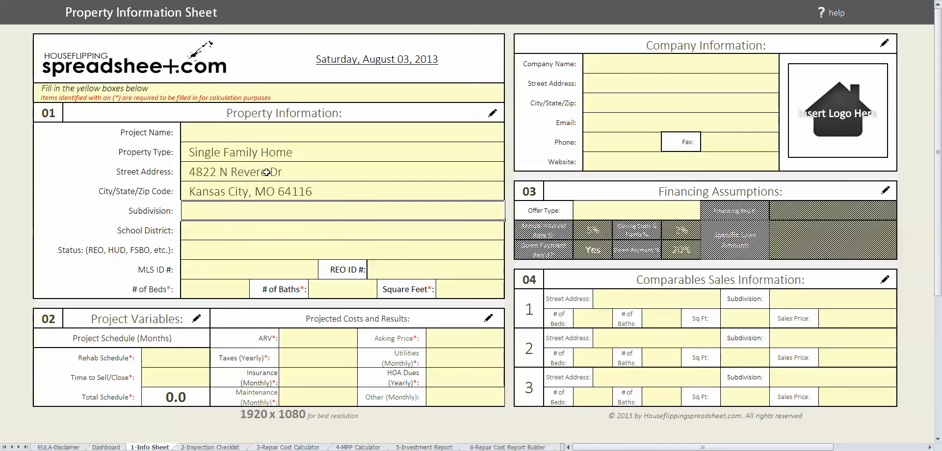
# - Enter subdivision Misty Woods, Park Hill School District and status Reo
pyautogui.write('Misty Woods')
pyautogui.press('Return')
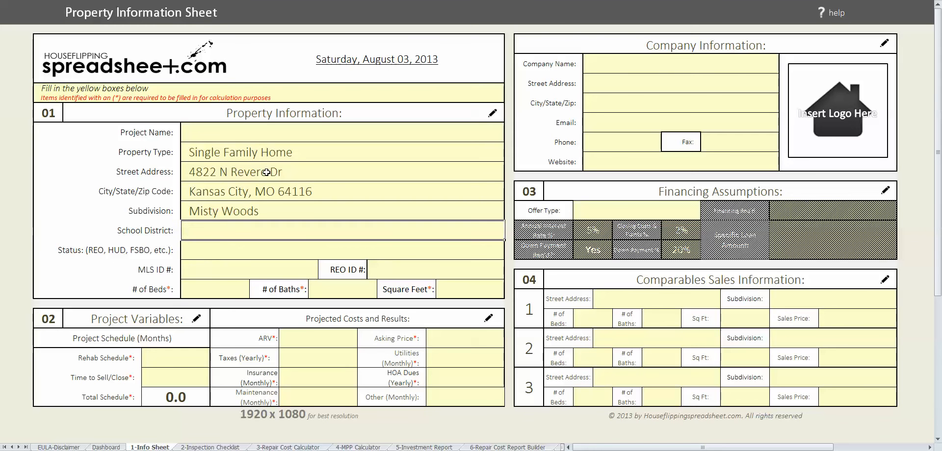
pyautogui.write('Park Hill S')
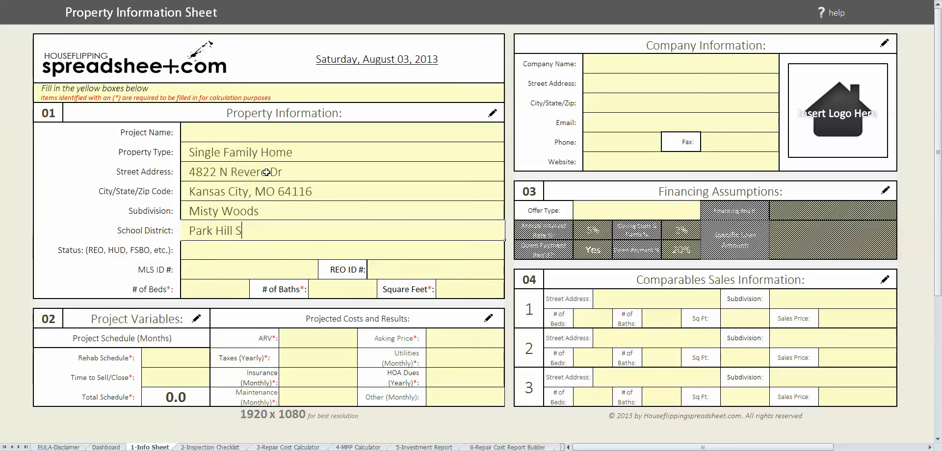
pyautogui.write('chool District')
pyautogui.press('Return')
pyautogui.write('Re')
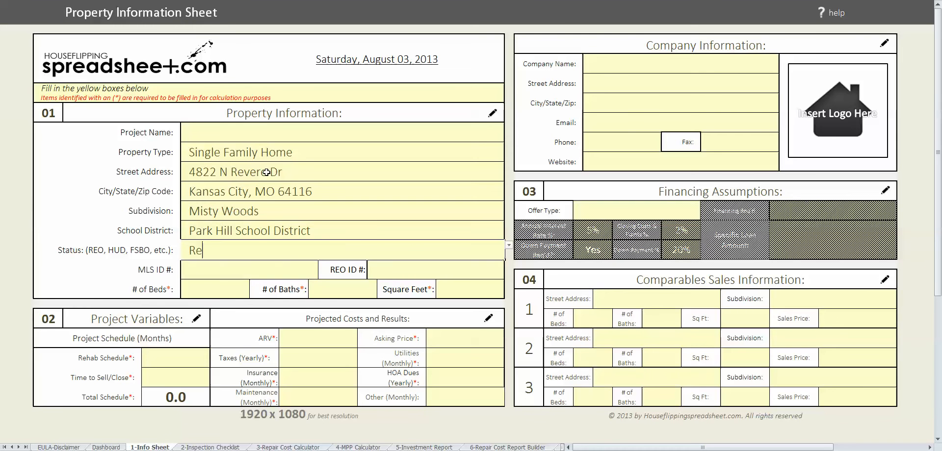
pyautogui.write('o')
pyautogui.press('Return')
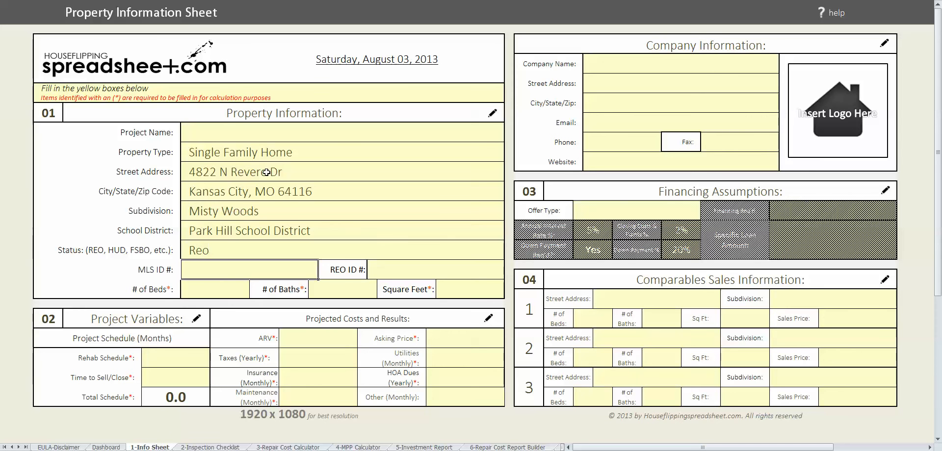
pyautogui.press('Return')
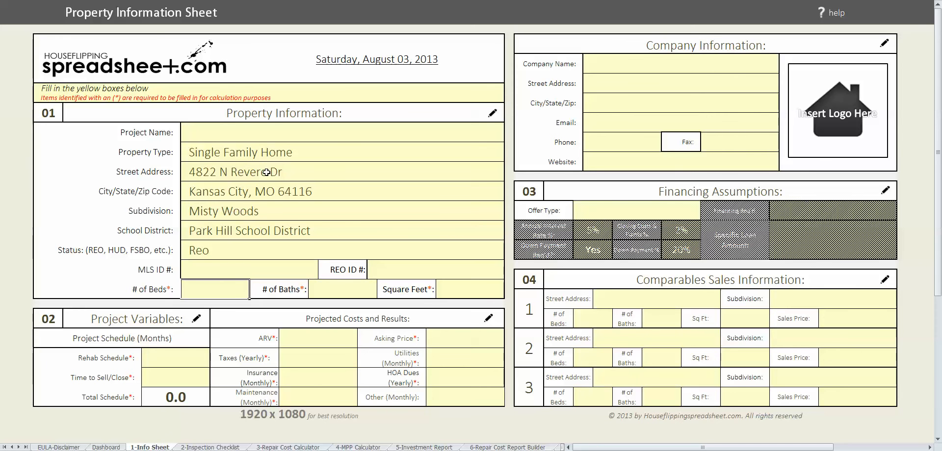
# - Enter 3 beds, 3 baths and 2400 square feet
pyautogui.write('3')
pyautogui.press('Return')
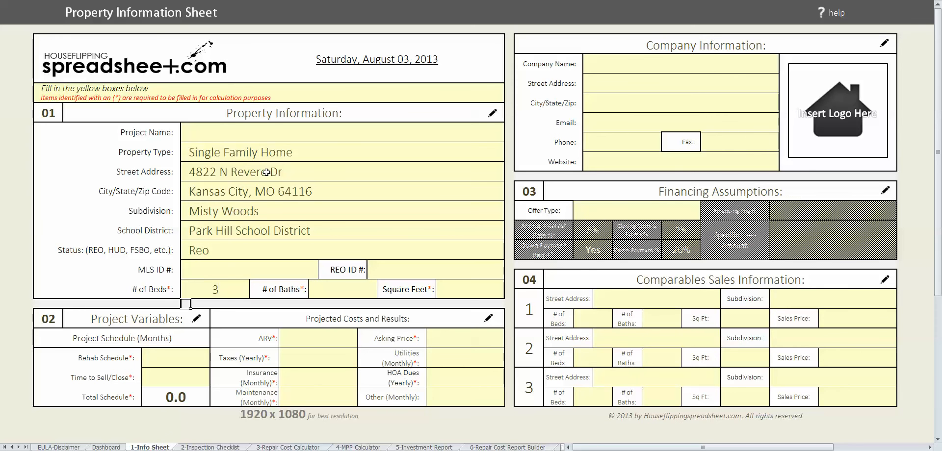
pyautogui.click(337, 289)
pyautogui.write('3')
pyautogui.click(473, 290)
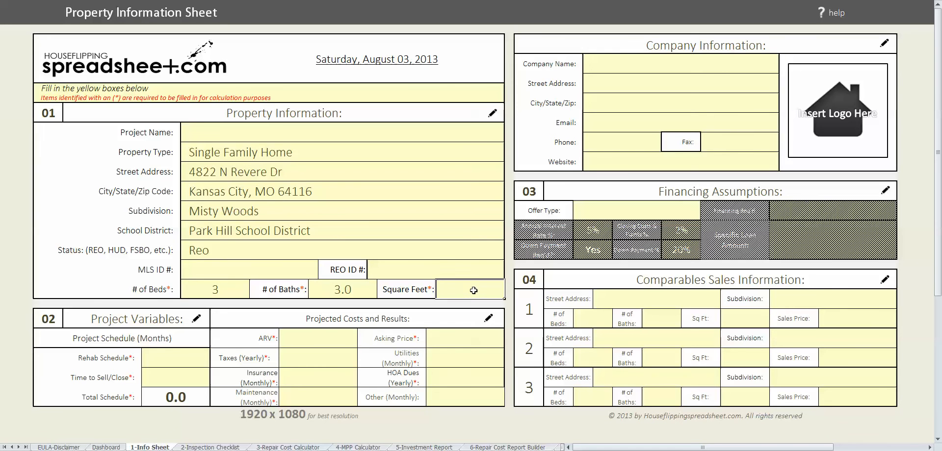
pyautogui.write('2400')
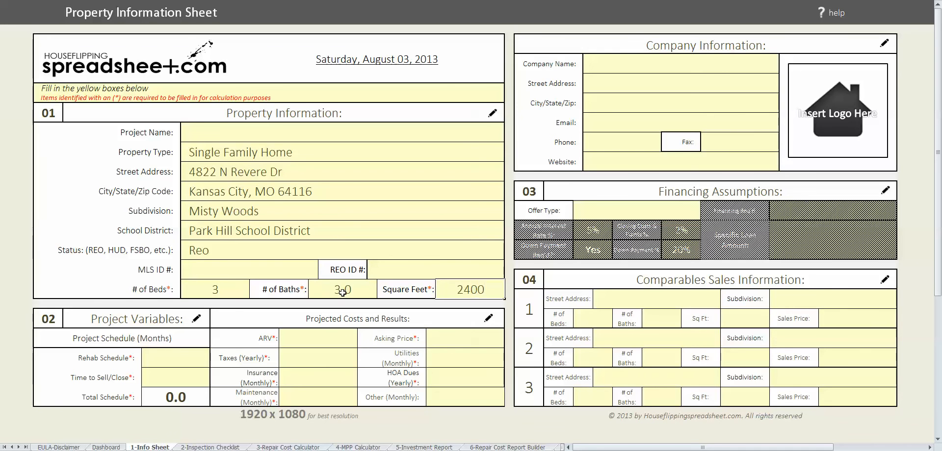
pyautogui.click(282, 342)
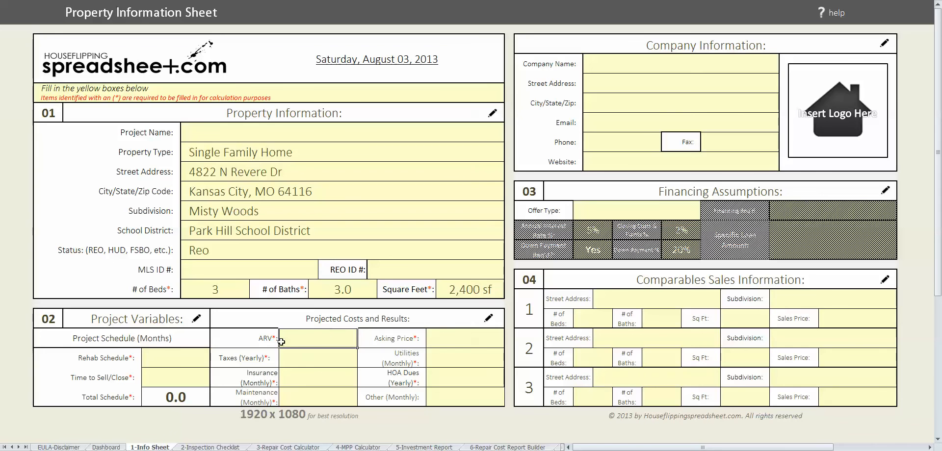
# - Set 2-month rehab and 2-month sell/close schedules and an ARV of $130,000
pyautogui.click(182, 363)
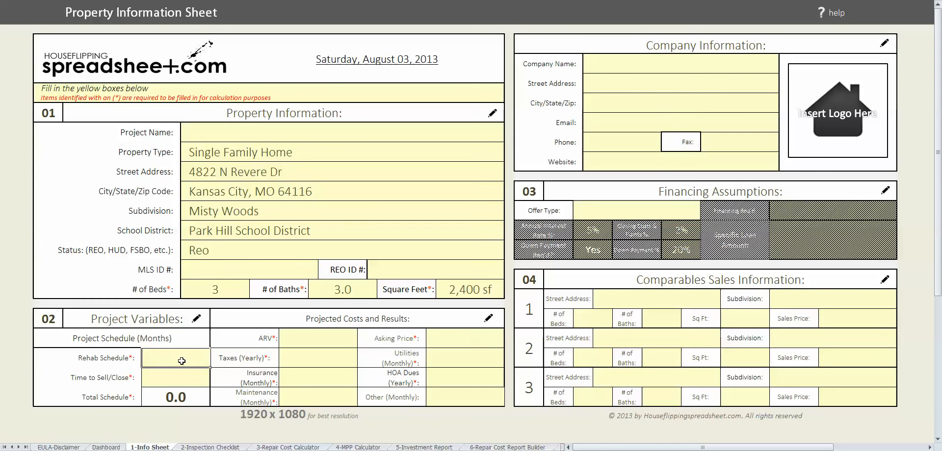
pyautogui.write('2')
pyautogui.press('Return')
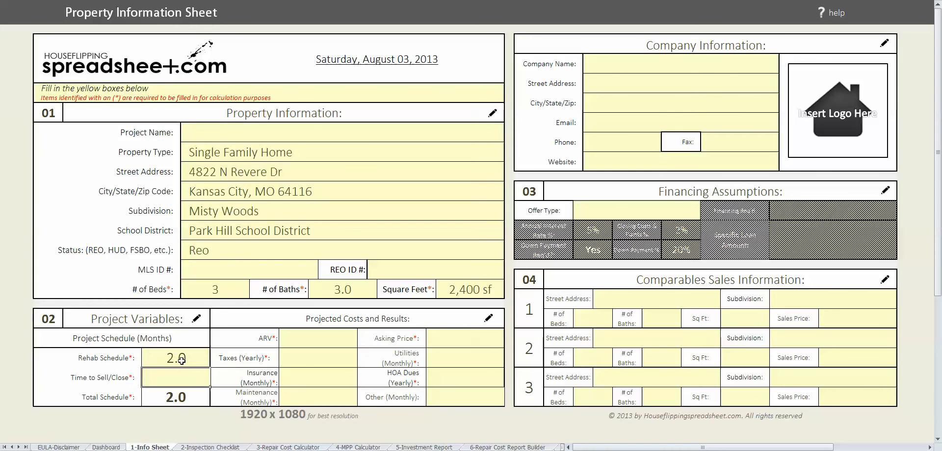
pyautogui.write('2')
pyautogui.press('Return')
pyautogui.click(324, 337)
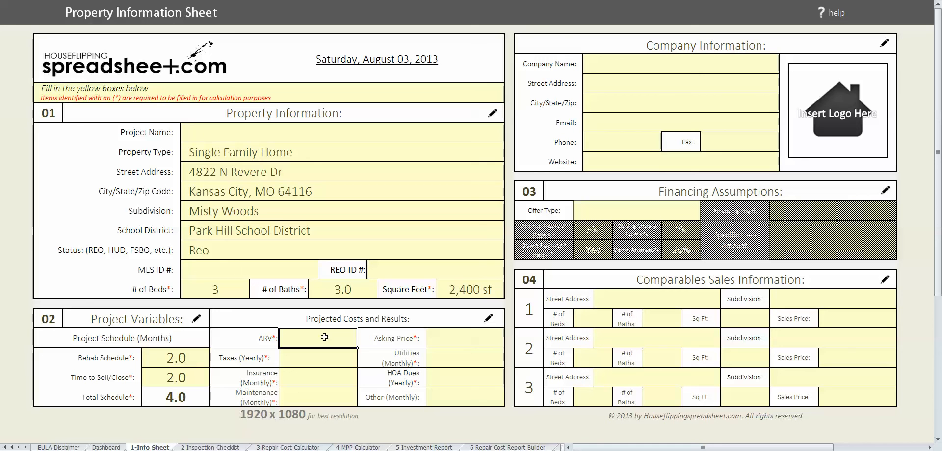
pyautogui.write('130000')
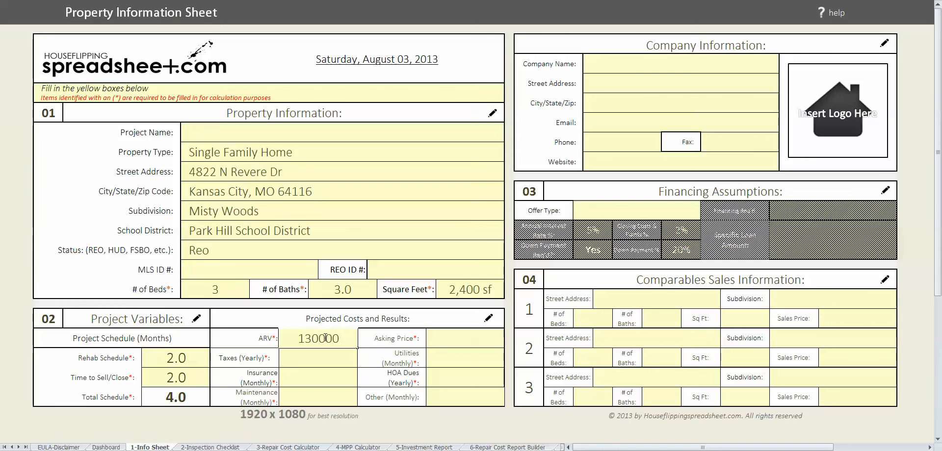
pyautogui.press('Return')
# - Enter taxes 2000, insurance 125, maintenance 100, asking price 89,000 and utilities 250
pyautogui.write('2000')
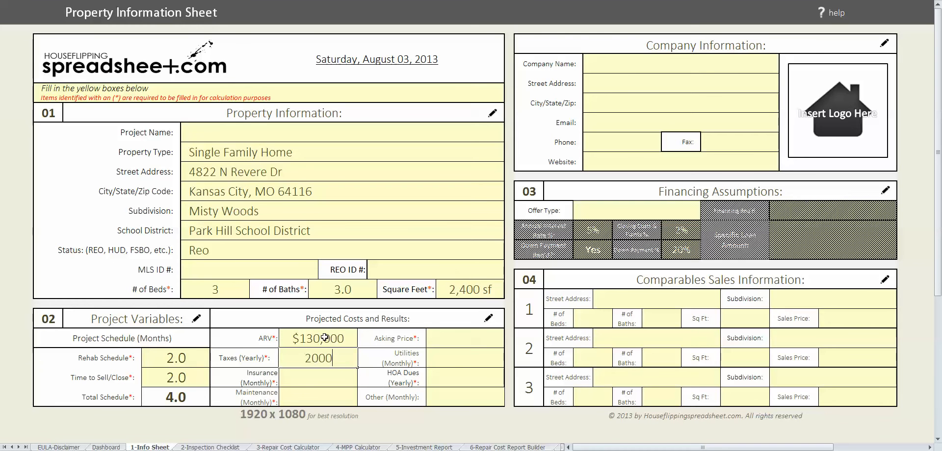
pyautogui.press('Return')
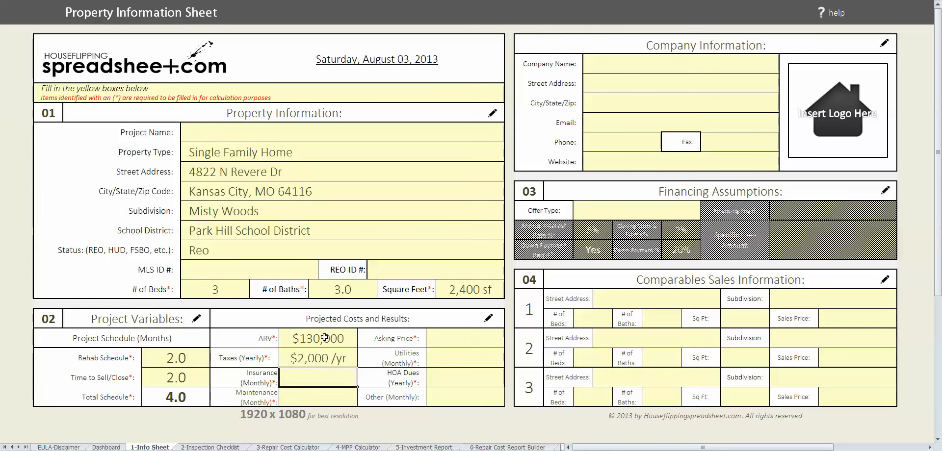
pyautogui.write('125')
pyautogui.press('Return')
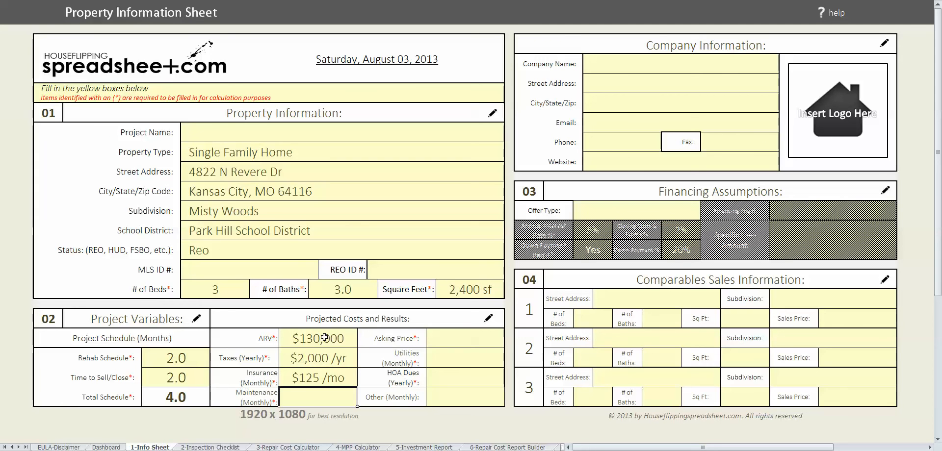
pyautogui.write('100')
pyautogui.click(445, 342)
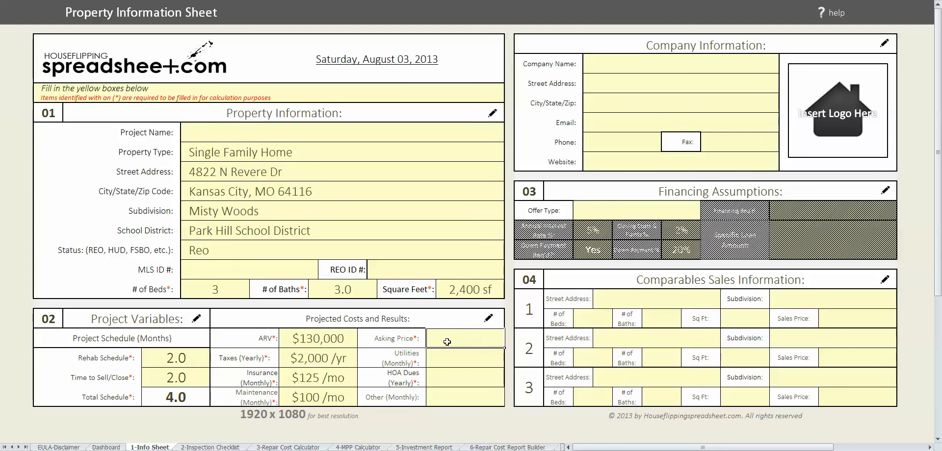
pyautogui.write('89,')
pyautogui.write('000')
pyautogui.click(454, 360)
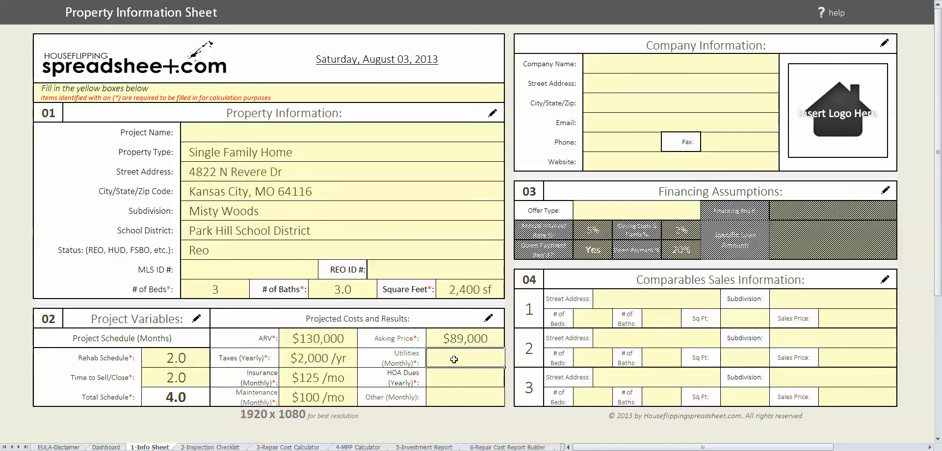
pyautogui.doubleClick(454, 360)
pyautogui.write('250')
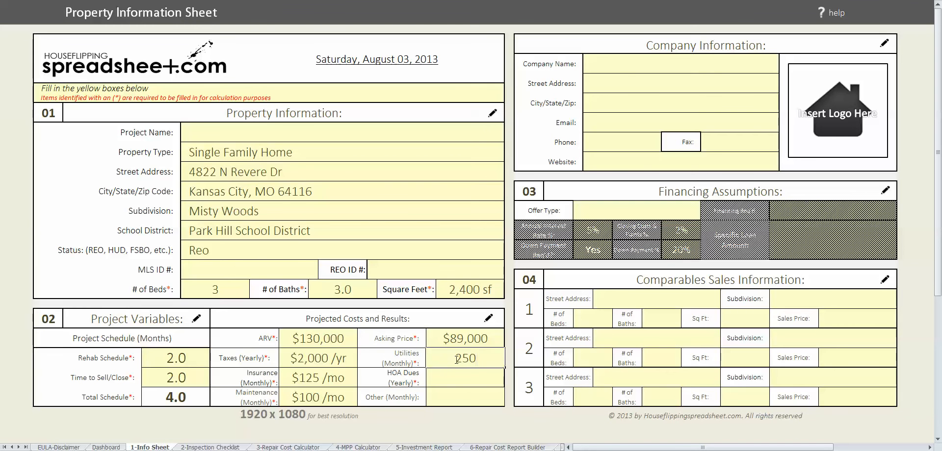
pyautogui.press('Return')
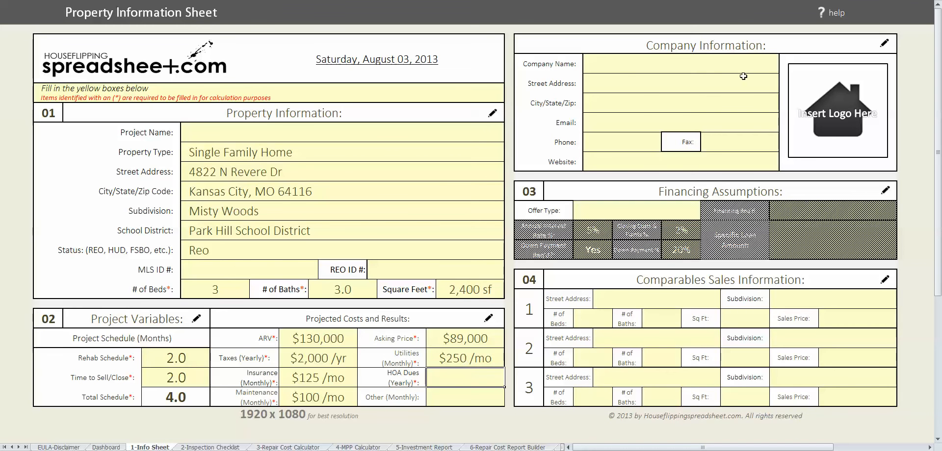
# - Choose All Cash as the offer type, then go to the 2-Inspection Checklist sheet
pyautogui.click(676, 215)
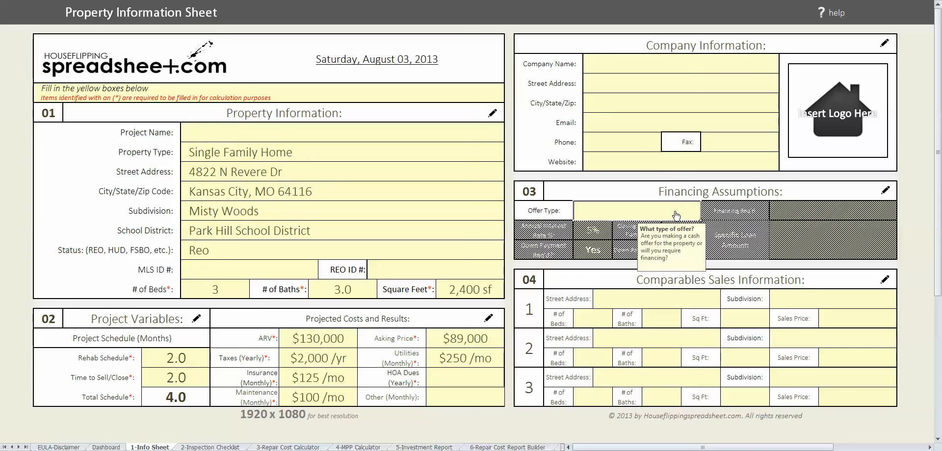
pyautogui.click(705, 210)
pyautogui.click(603, 217)
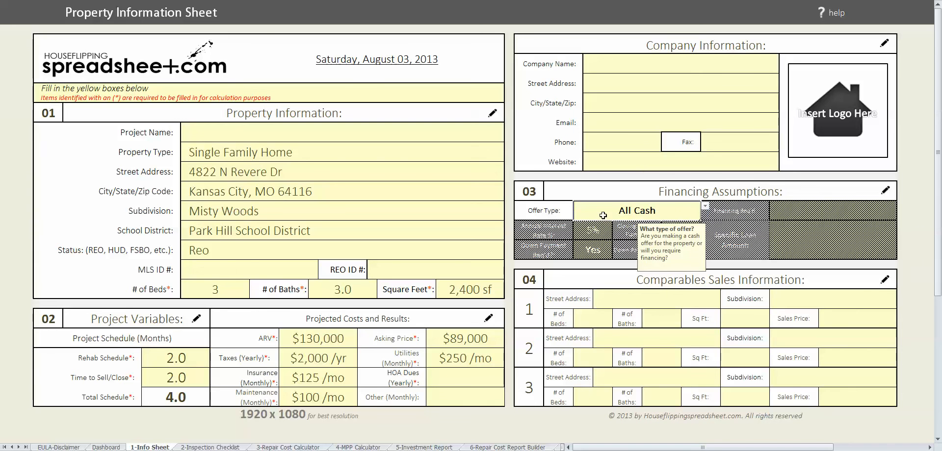
pyautogui.click(651, 302)
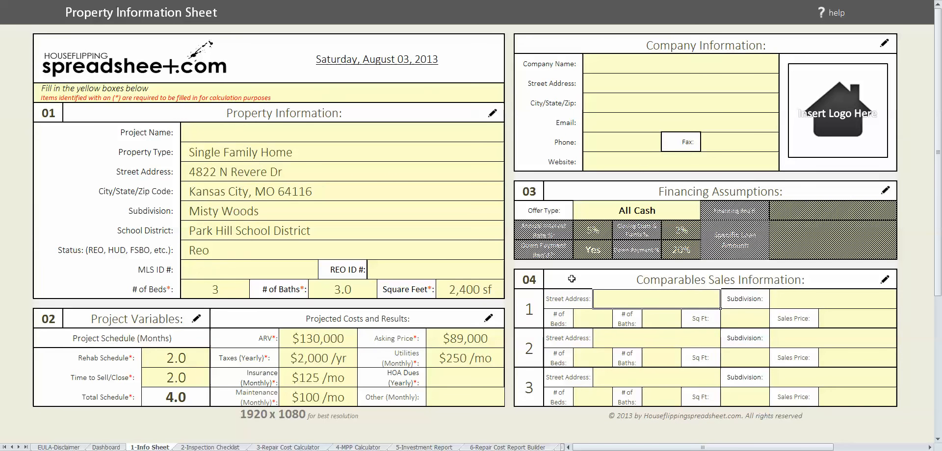
pyautogui.click(229, 447)
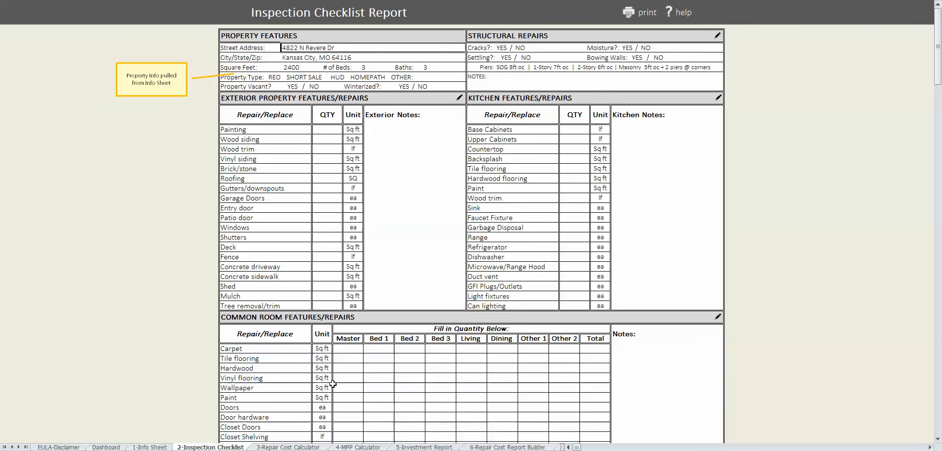
# - On the 3-Repair Cost Calculator, enter 1 dumpster rental and 2 material deliveries
pyautogui.click(299, 448)
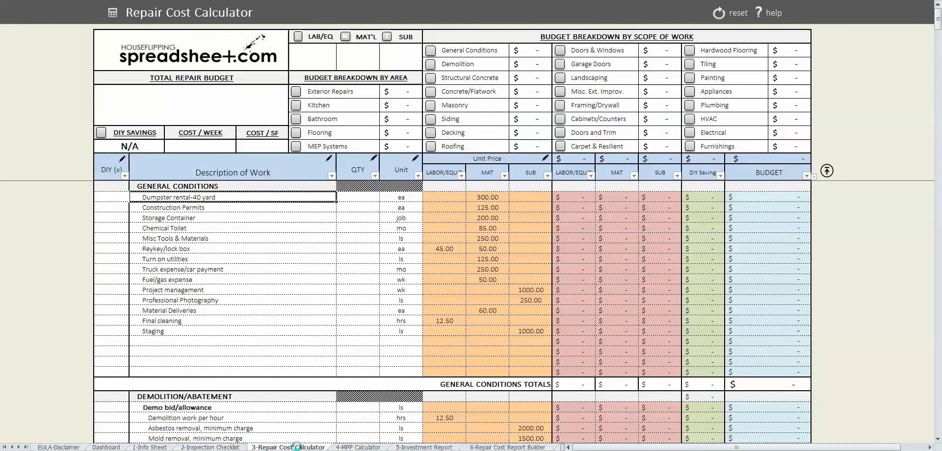
pyautogui.click(365, 208)
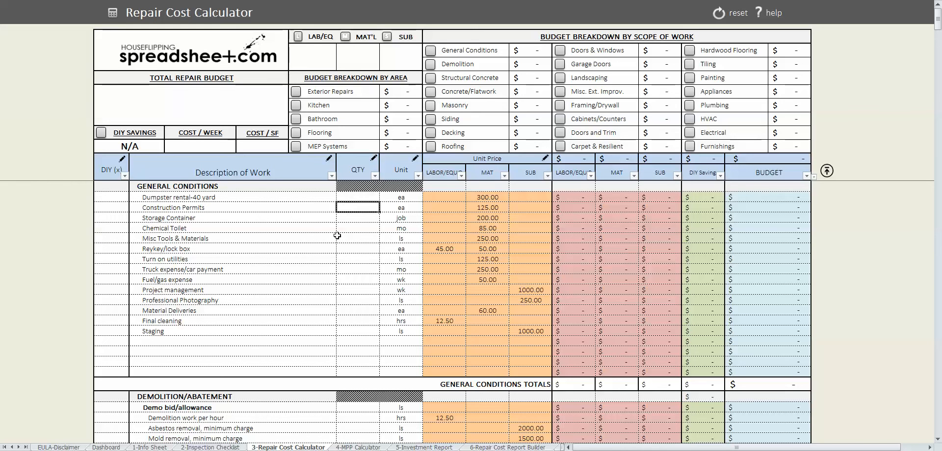
pyautogui.press('Up')
pyautogui.write('1')
pyautogui.press('Down')
pyautogui.press('Down')
pyautogui.press('Down')
pyautogui.press('Down')
pyautogui.press('Down')
pyautogui.press('Down')
pyautogui.press('Down')
pyautogui.press('Down')
pyautogui.press('Down')
pyautogui.press('Down')
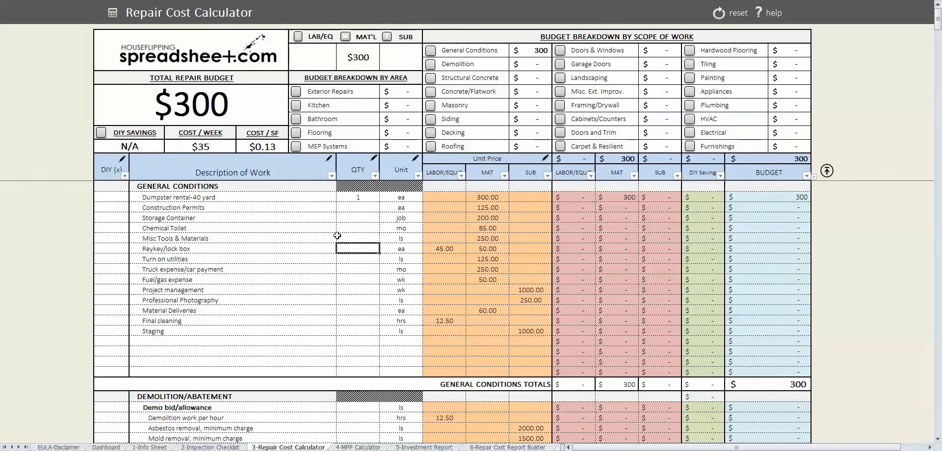
pyautogui.press('Up')
pyautogui.press('Up')
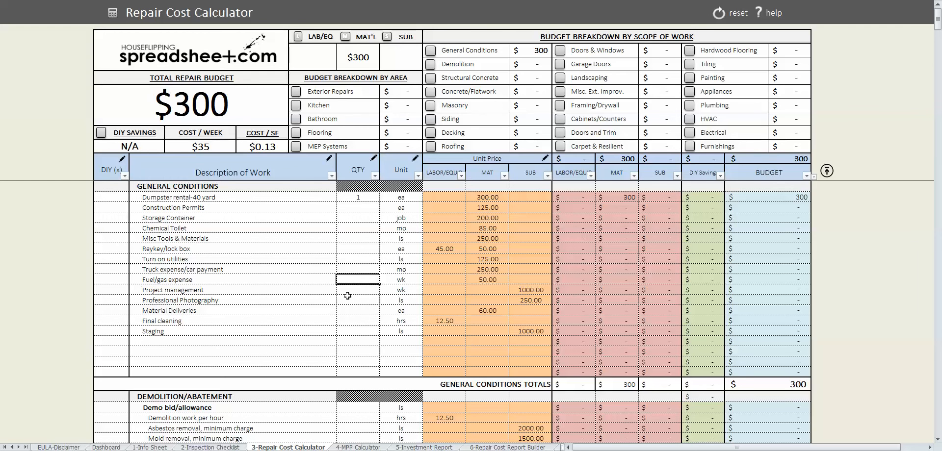
pyautogui.press('Down')
pyautogui.press('Down')
pyautogui.press('Down')
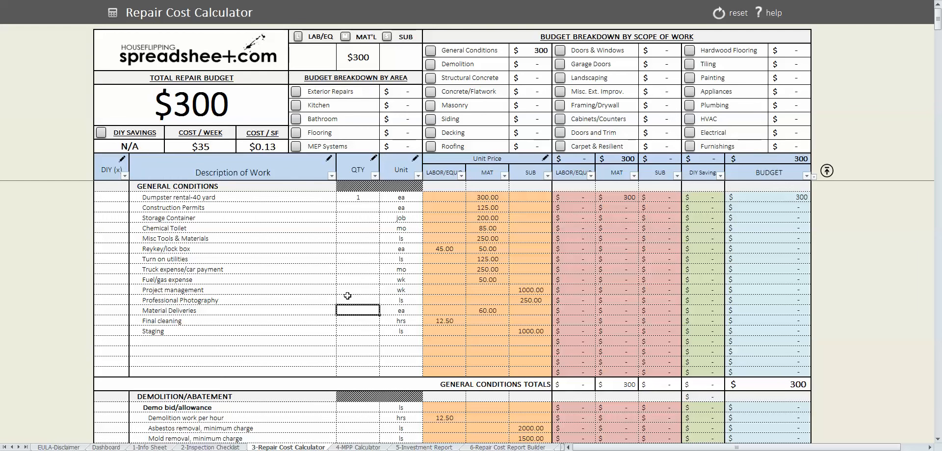
pyautogui.write('2')
pyautogui.press('Down')
pyautogui.press('Down')
pyautogui.press('Down')
pyautogui.press('Down')
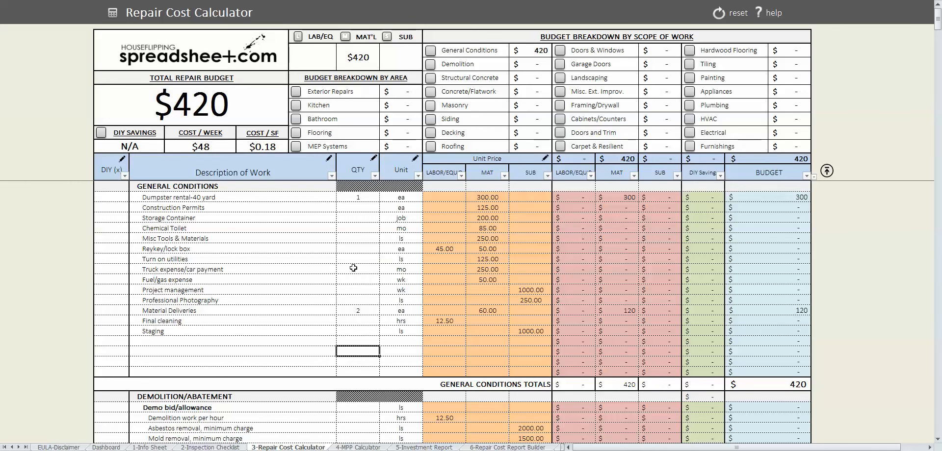
pyautogui.scroll(-4, 355, 269)
pyautogui.scroll(-2, 353, 268)
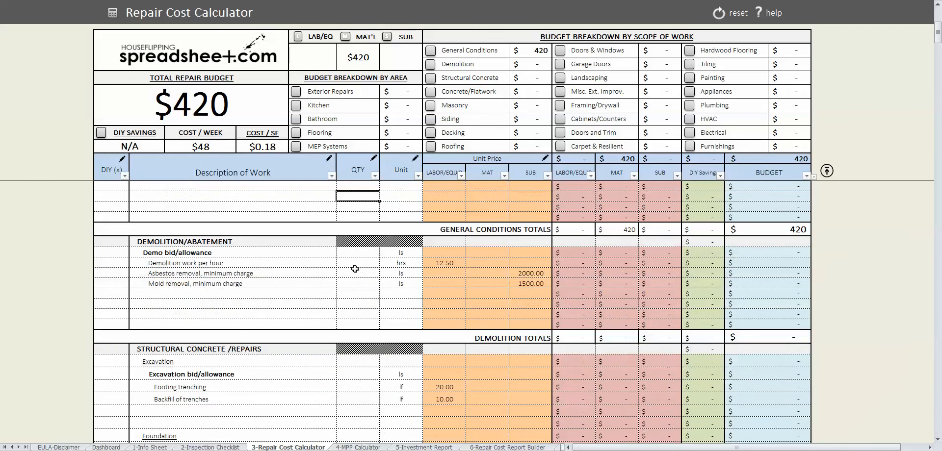
pyautogui.scroll(6, 349, 270)
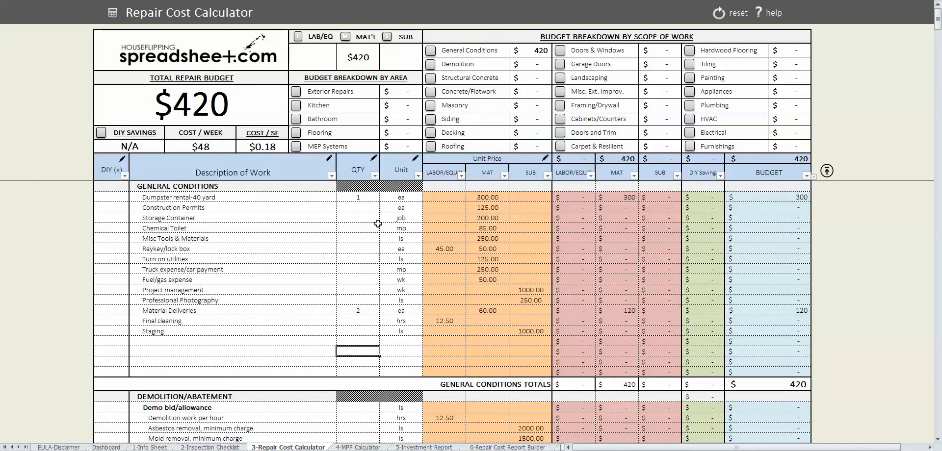
# - Filter to the Demolition scope and enter 24 hours of demolition work ($300)
pyautogui.click(431, 65)
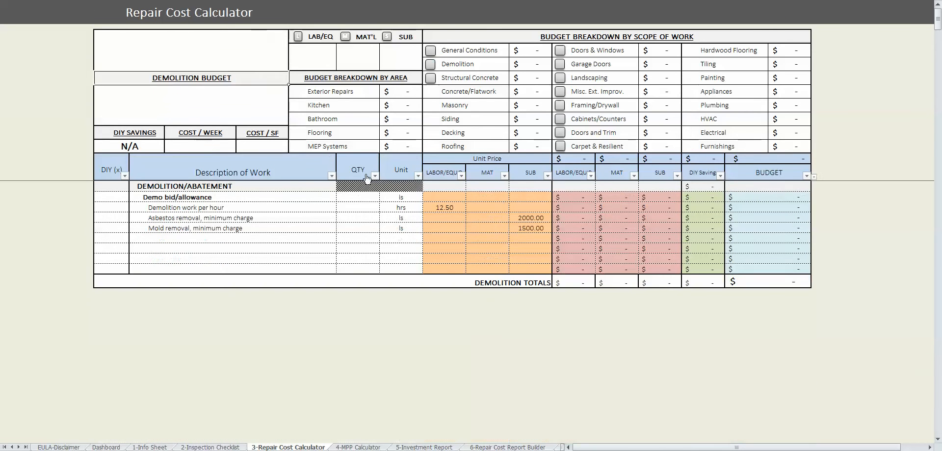
pyautogui.click(365, 209)
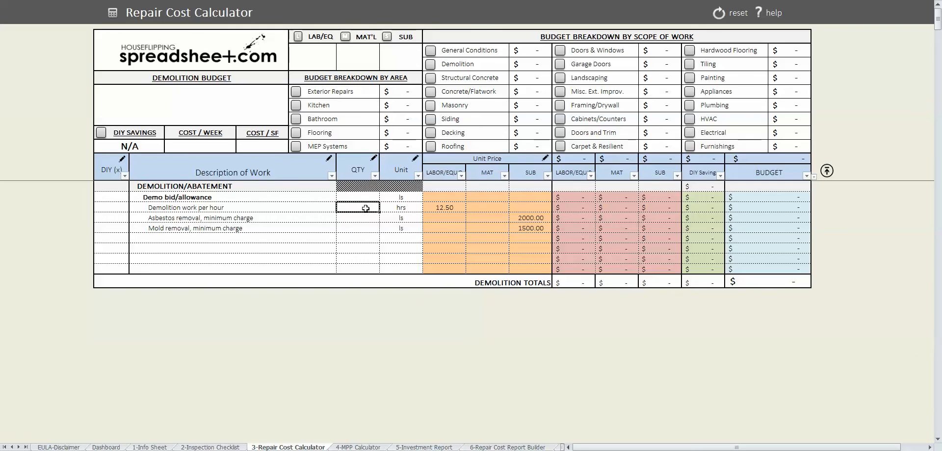
pyautogui.write('24')
pyautogui.press('Return')
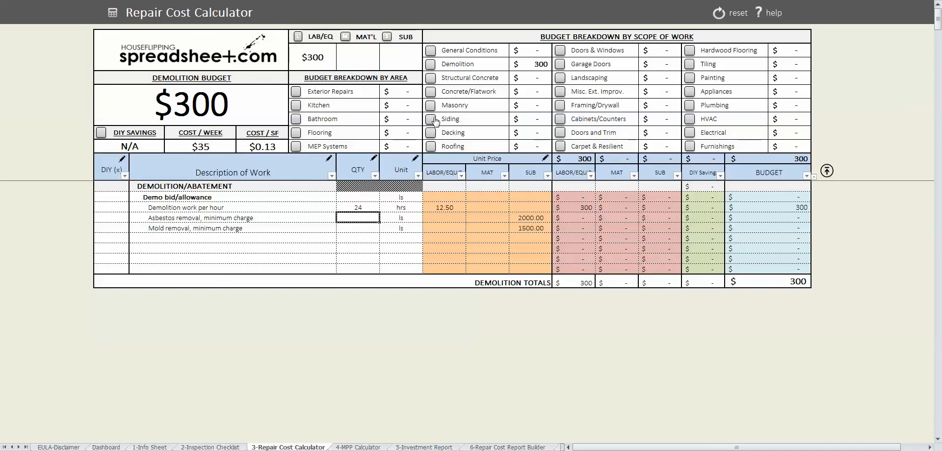
pyautogui.click(430, 146)
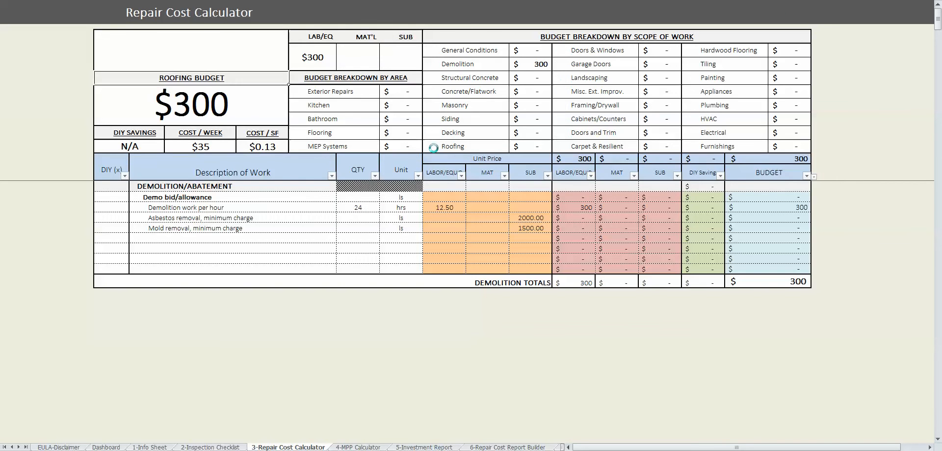
# - Enter 22 squares of roof replacement, totalling $5,500
pyautogui.click(369, 215)
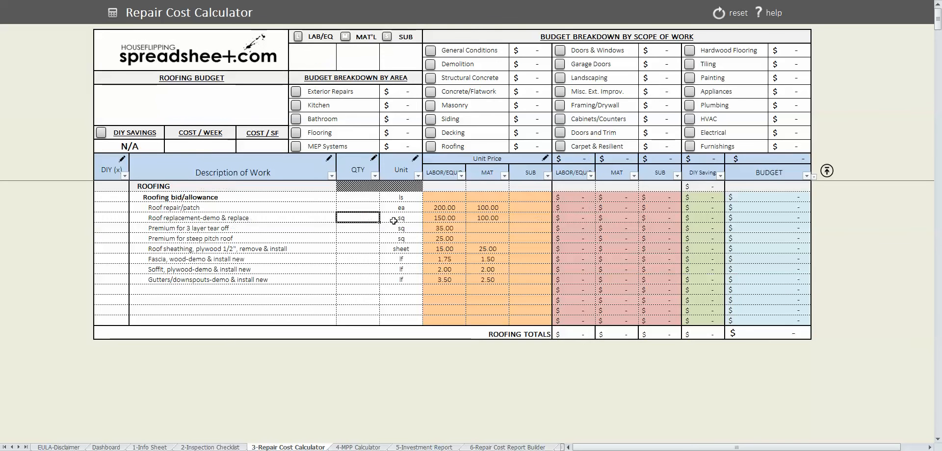
pyautogui.write('222')
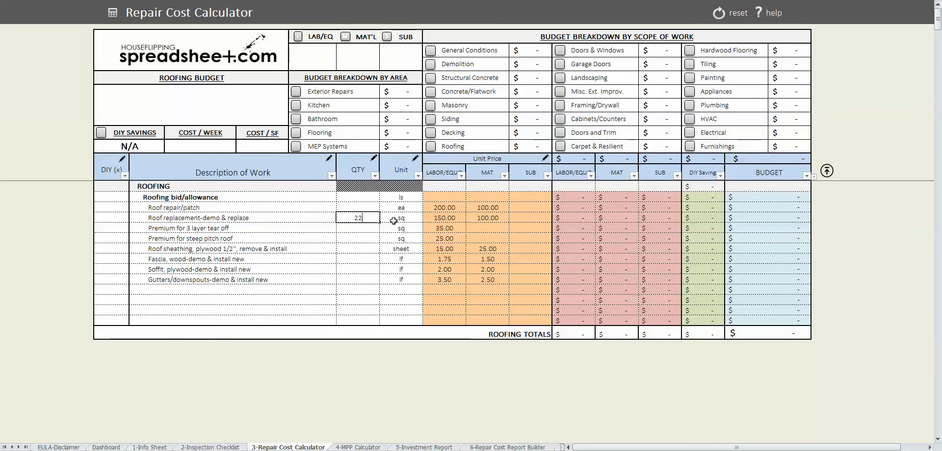
pyautogui.press('Return')
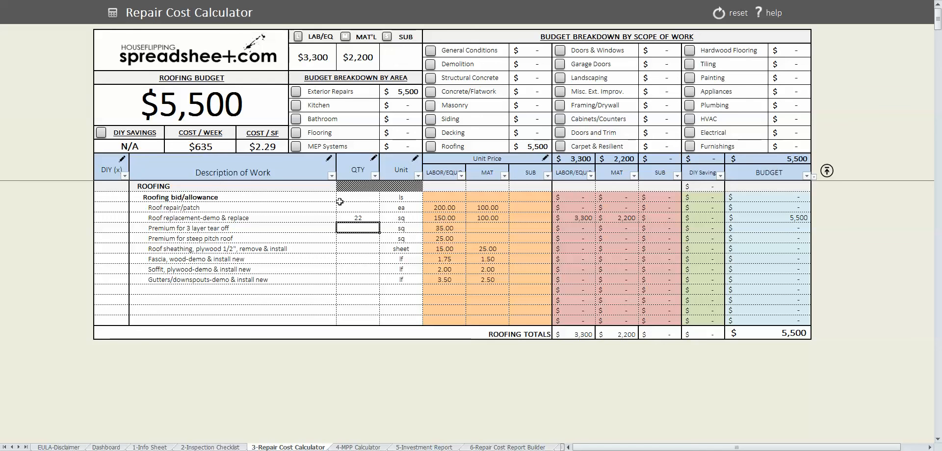
# - In Doors & Windows, enter 12 vinyl windows, 1 French patio door, 3 door hardware sets, 2 steel entry doors
pyautogui.click(562, 52)
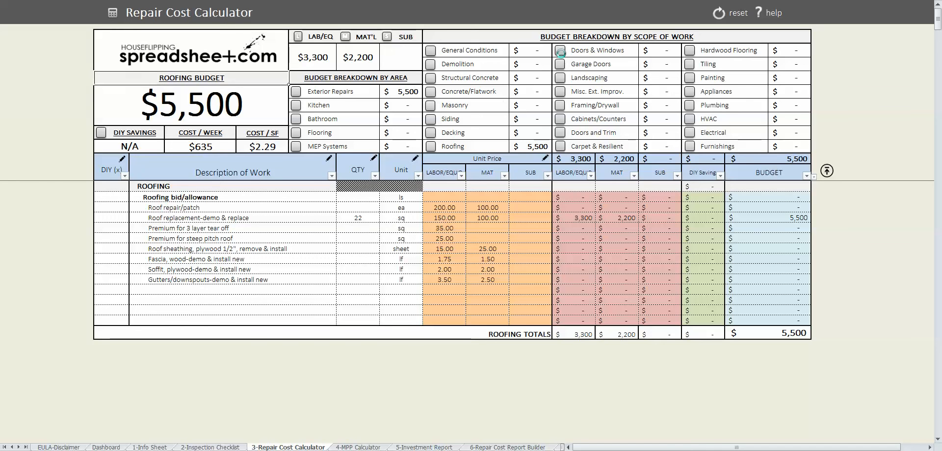
pyautogui.click(367, 255)
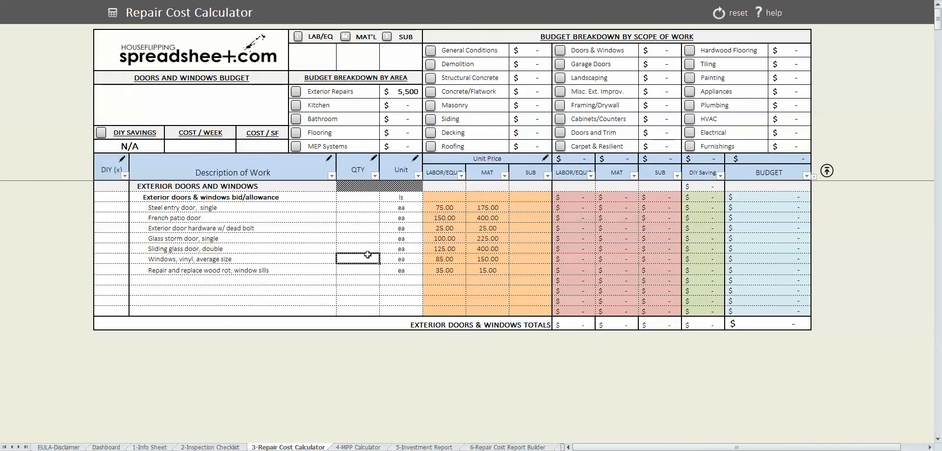
pyautogui.write('12')
pyautogui.press('Return')
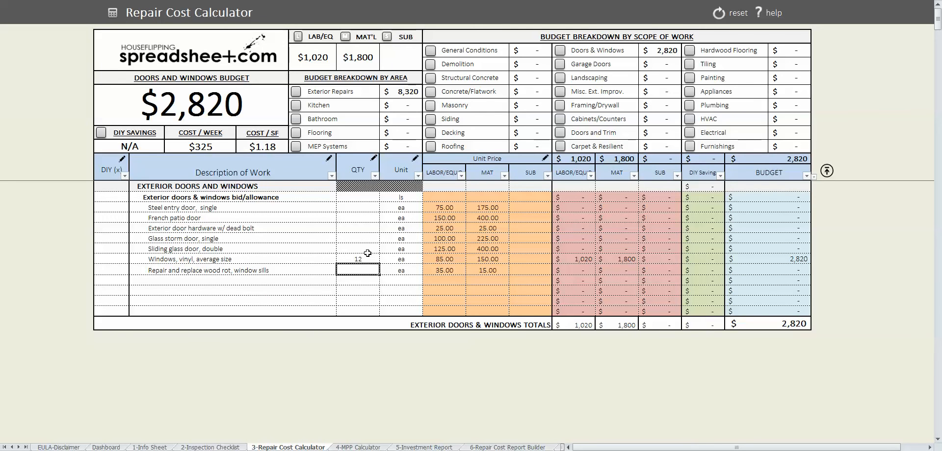
pyautogui.click(349, 214)
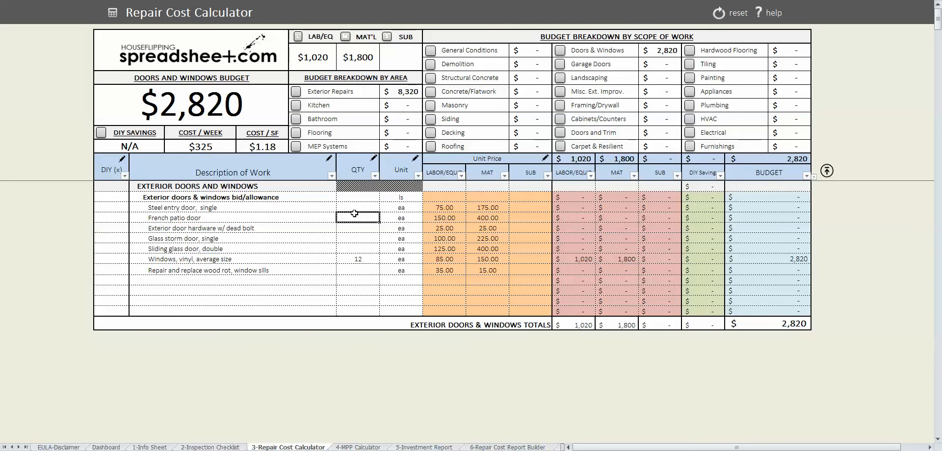
pyautogui.write('1')
pyautogui.press('Return')
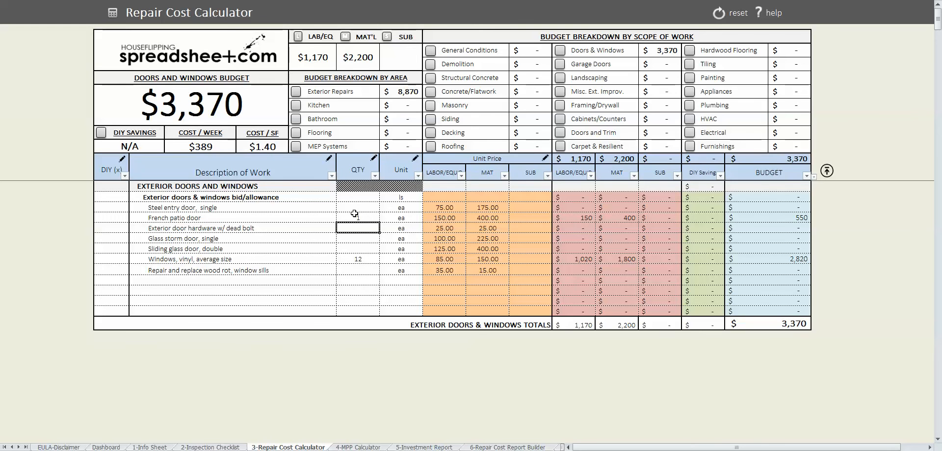
pyautogui.write('3')
pyautogui.press('Up')
pyautogui.press('Up')
pyautogui.write('2')
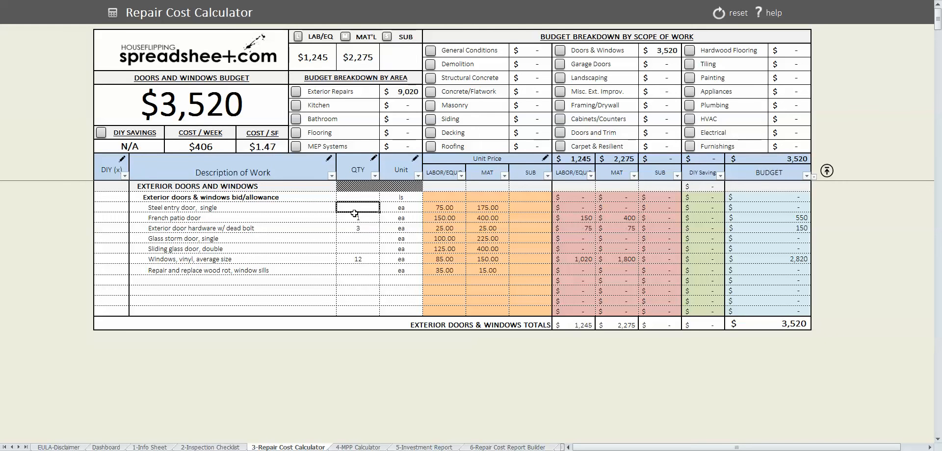
pyautogui.press('Return')
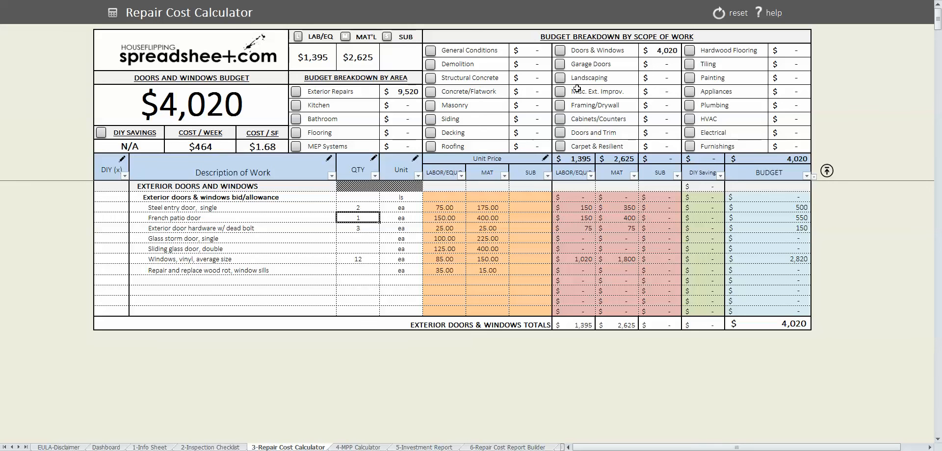
# - In the Garage Doors scope, enter two 9'x7' manual garage doors
pyautogui.click(561, 67)
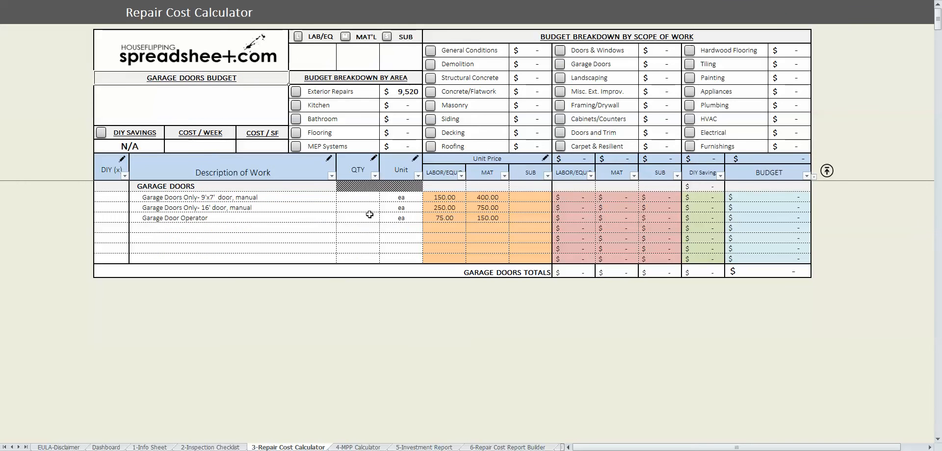
pyautogui.click(364, 206)
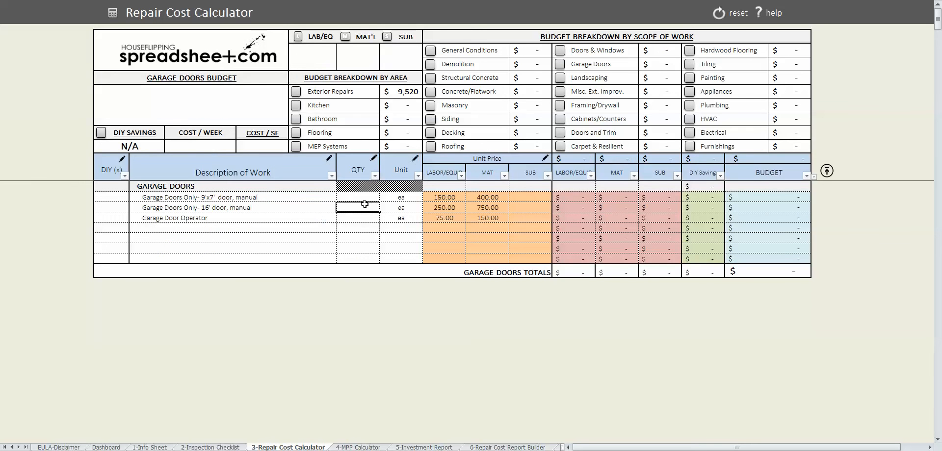
pyautogui.press('Up')
pyautogui.write('2')
pyautogui.press('Return')
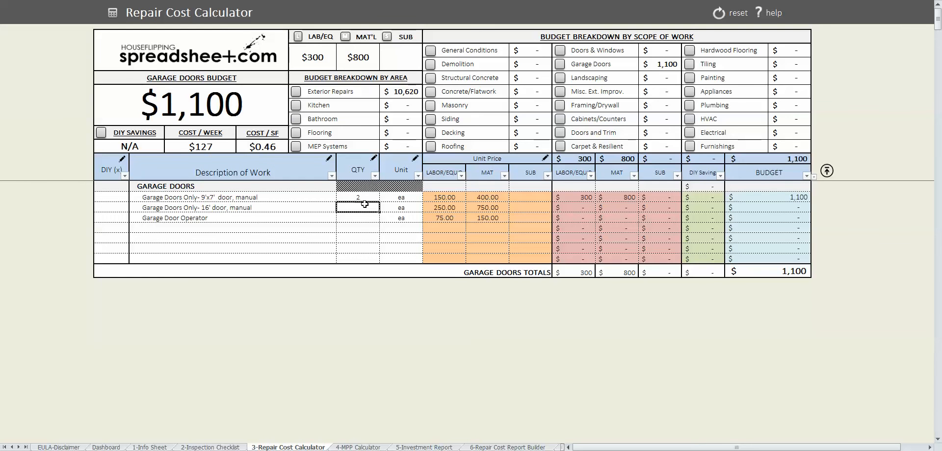
# - In Landscaping, enter 400 mulch, 8 one-gallon shrubs and 4 two-gallon shrubs
pyautogui.click(559, 79)
pyautogui.click(370, 259)
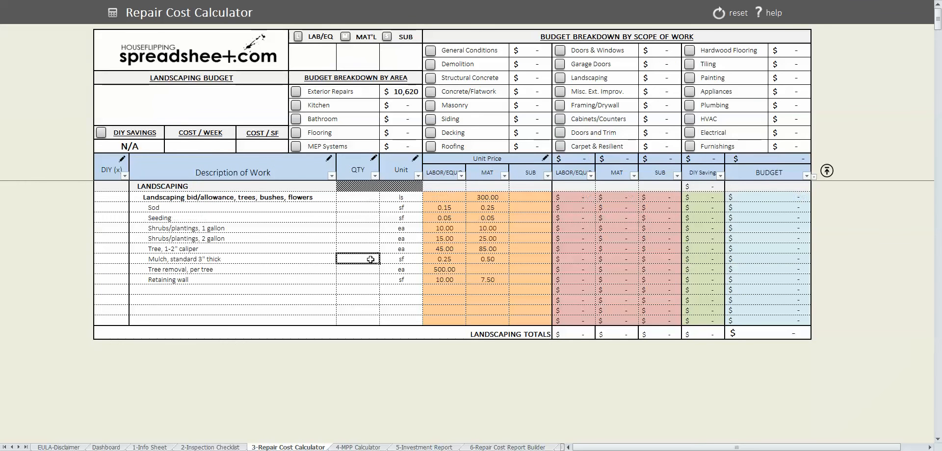
pyautogui.write('400')
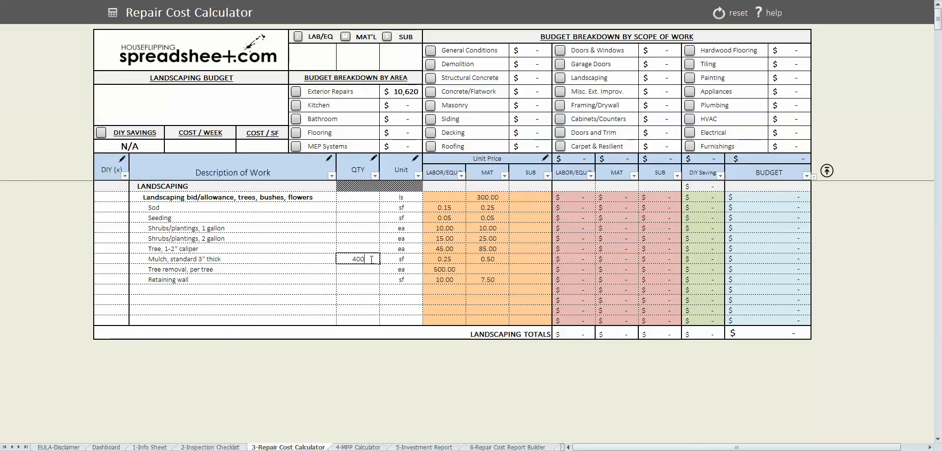
pyautogui.press('Up')
pyautogui.press('Up')
pyautogui.press('Up')
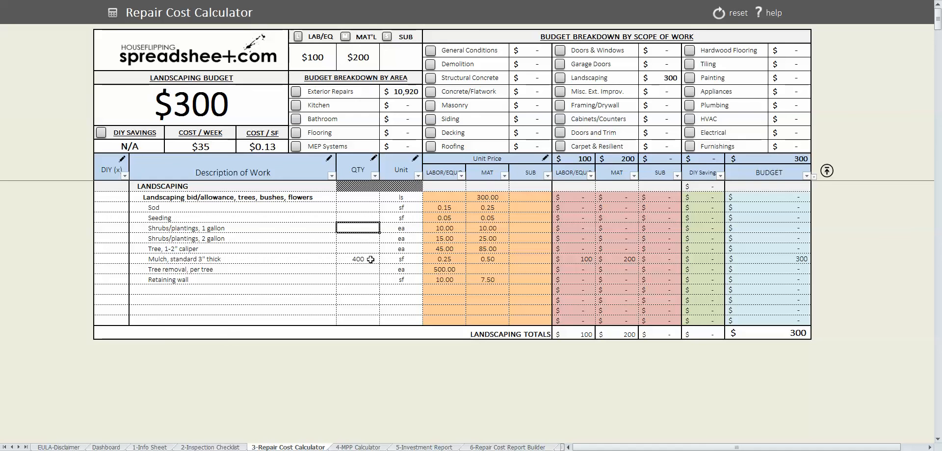
pyautogui.write('8')
pyautogui.press('Return')
pyautogui.press('Down')
pyautogui.write('4')
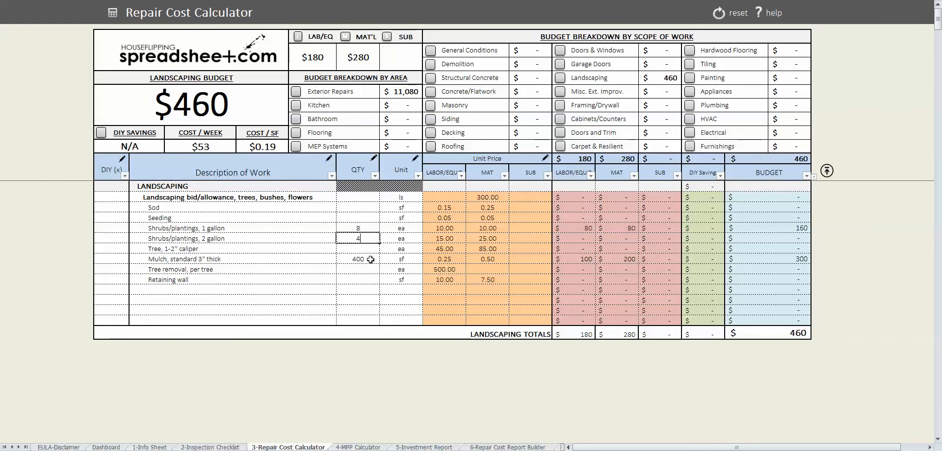
pyautogui.press('Return')
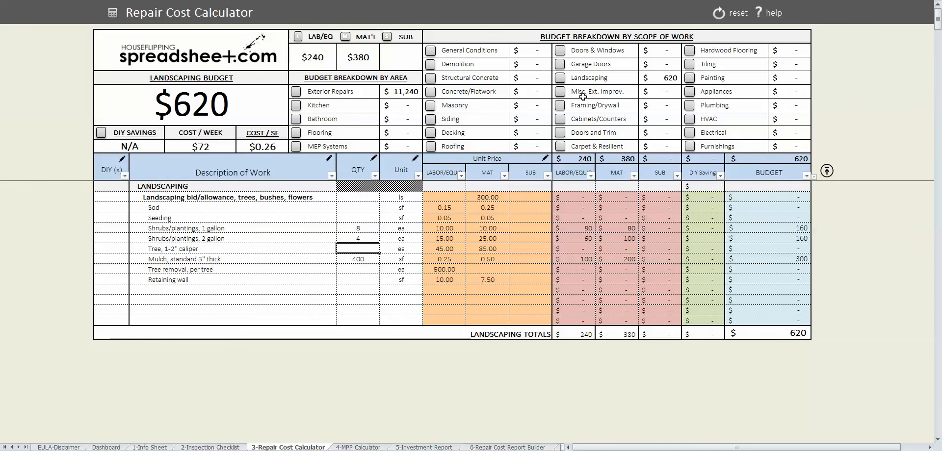
# - In Misc. Exterior Improvements, enter 6 shutters, 1 new address number and 1 mailbox
pyautogui.click(561, 92)
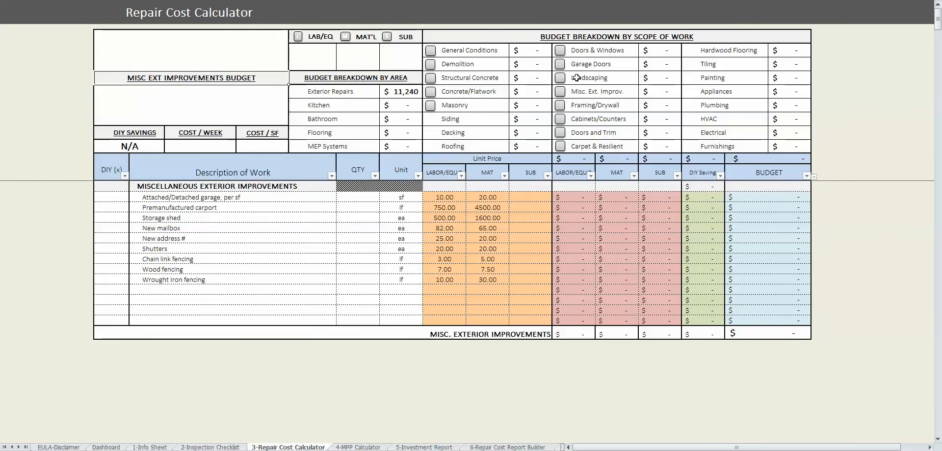
pyautogui.click(346, 245)
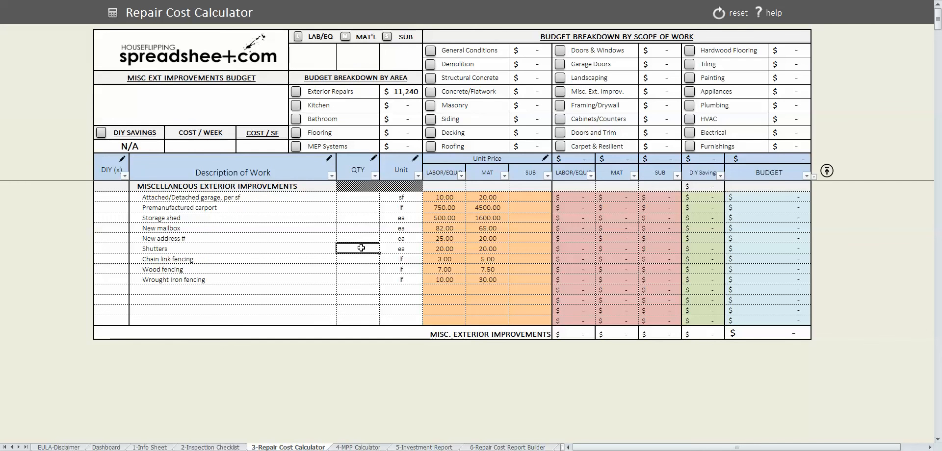
pyautogui.write('6')
pyautogui.click(357, 268)
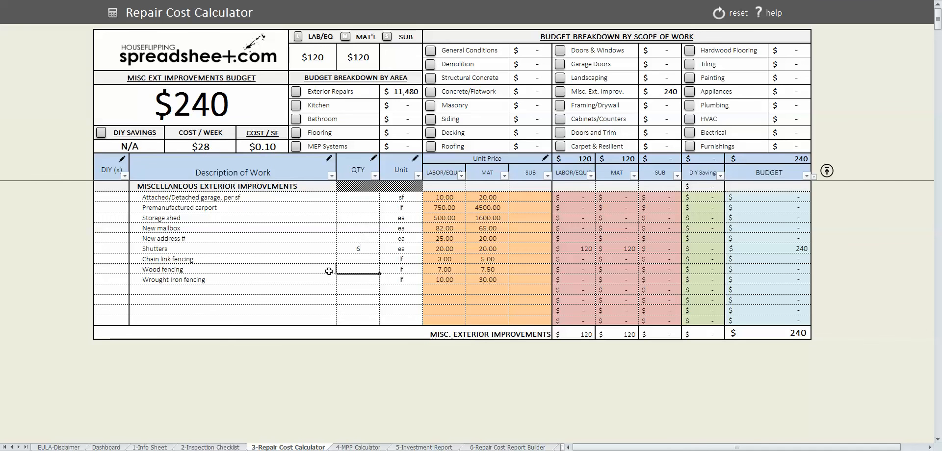
pyautogui.click(356, 240)
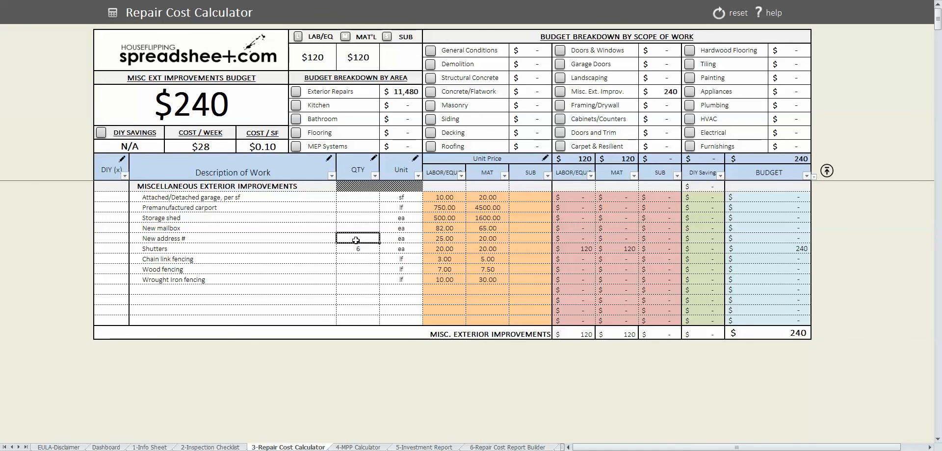
pyautogui.write('1')
pyautogui.press('Up')
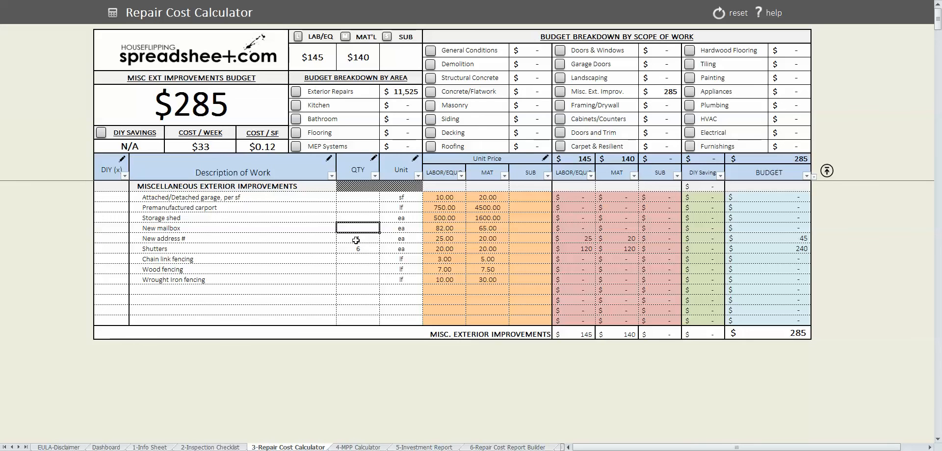
pyautogui.write('1')
pyautogui.press('Return')
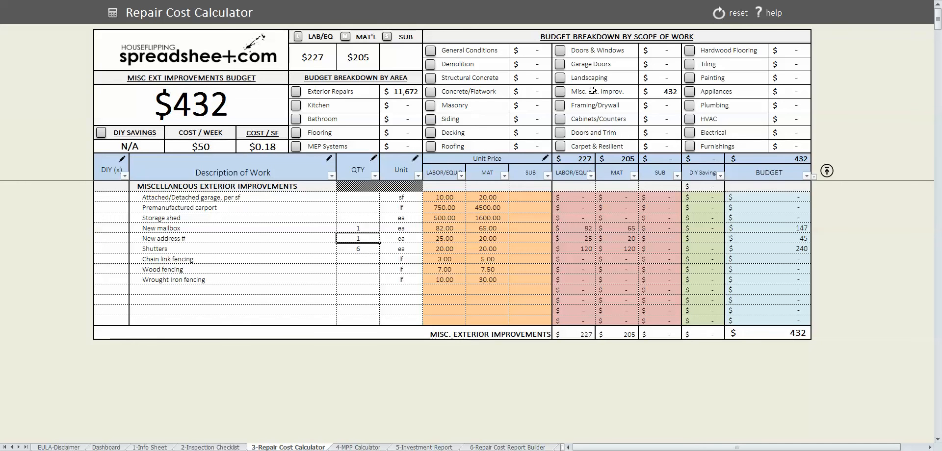
pyautogui.click(560, 106)
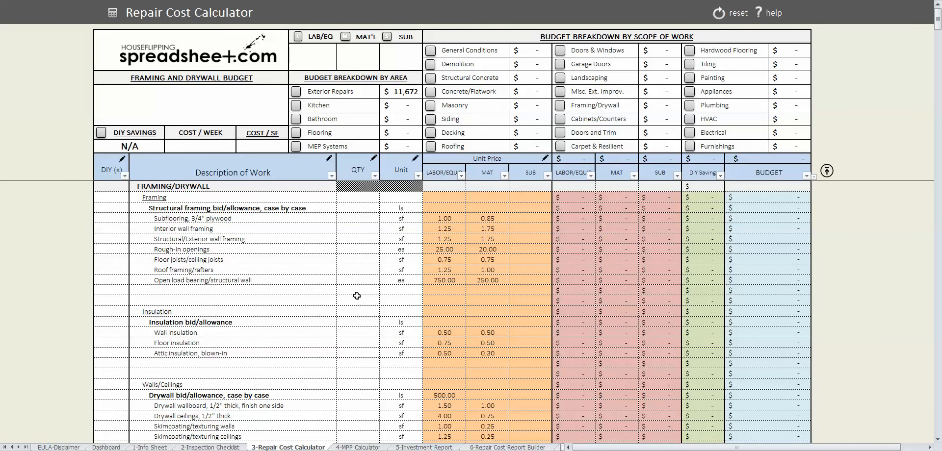
# - Enter a quantity of 1 for the drywall bid/allowance
pyautogui.click(363, 397)
pyautogui.write('1')
pyautogui.press('Return')
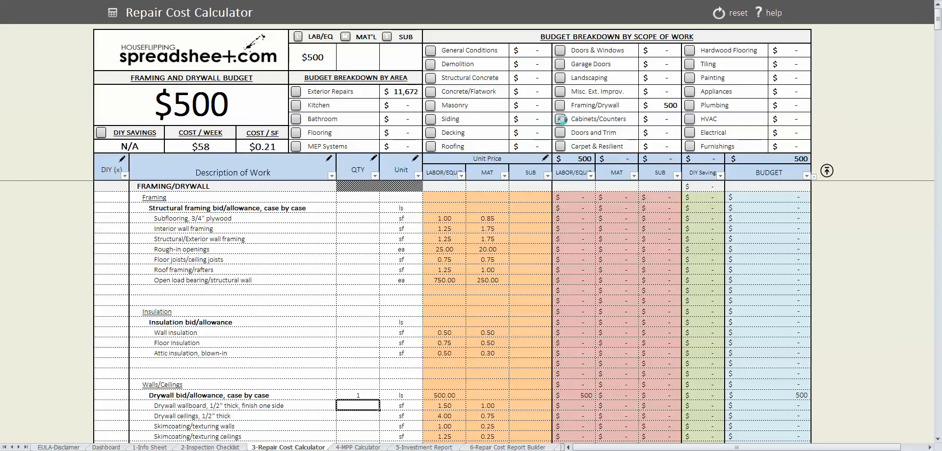
# - In Cabinets/Counters, enter 12 lf base cabinetry, 12 lf upper cabinetry and 1 pantry cabinet
pyautogui.click(562, 119)
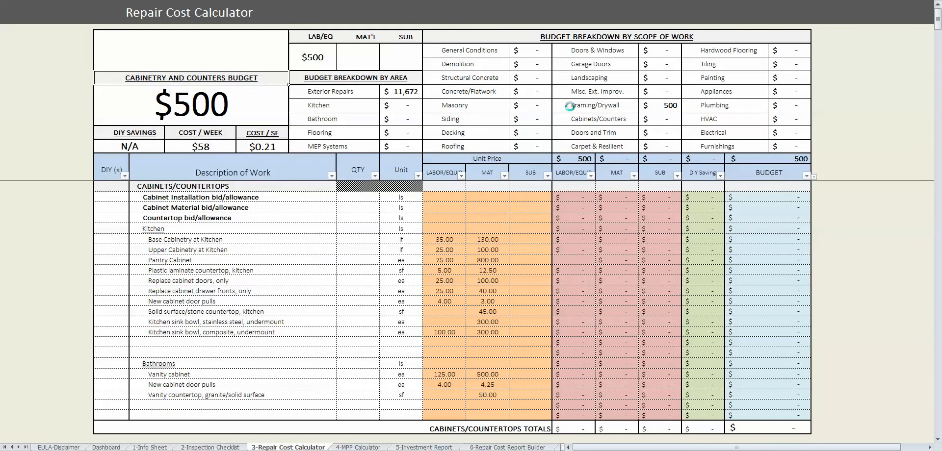
pyautogui.click(354, 239)
pyautogui.write('12')
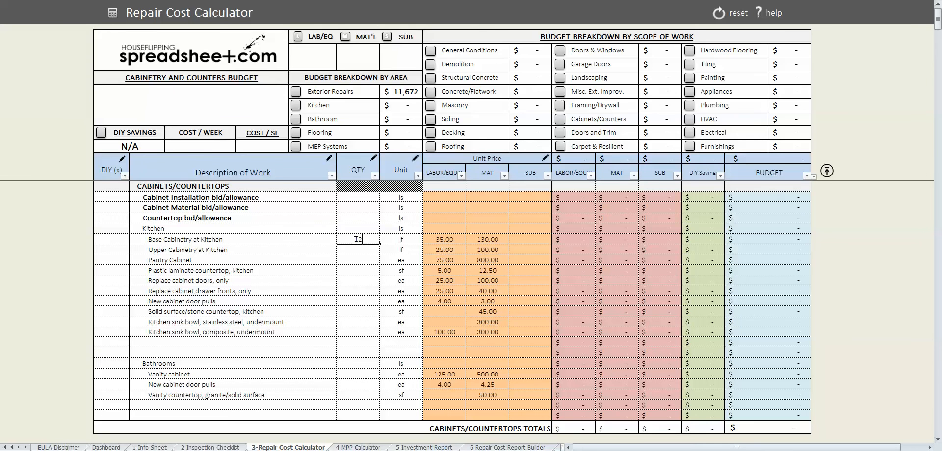
pyautogui.press('Return')
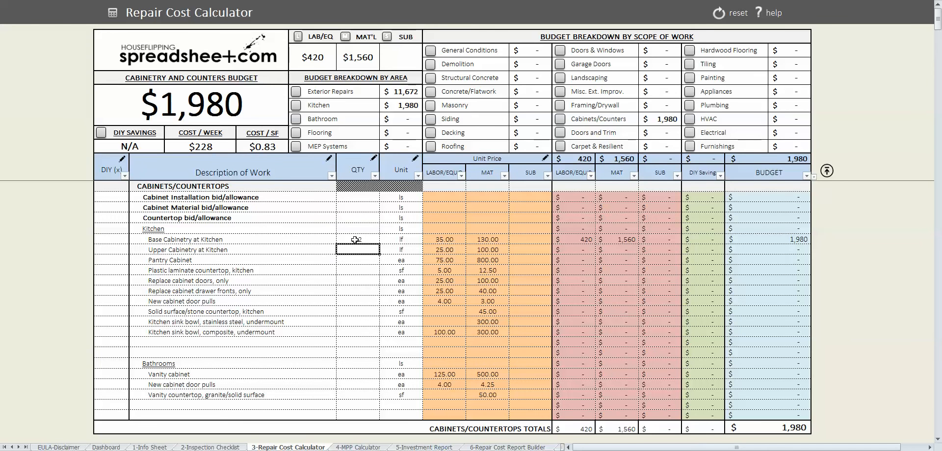
pyautogui.write('12')
pyautogui.press('Return')
pyautogui.write('1')
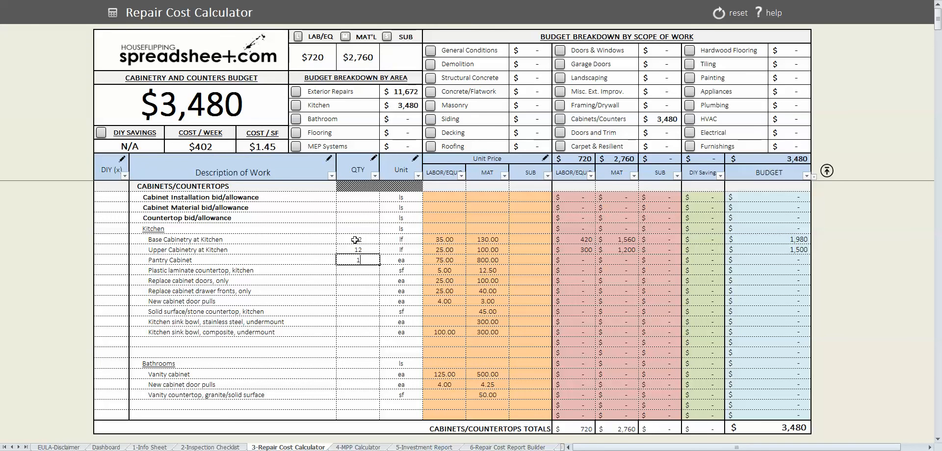
pyautogui.press('Return')
pyautogui.press('Down')
pyautogui.press('Down')
pyautogui.press('Down')
pyautogui.press('Up')
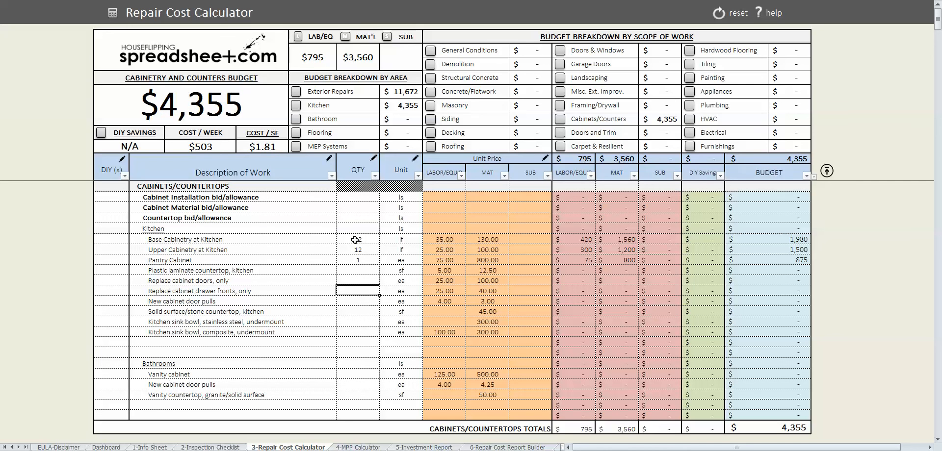
pyautogui.press('Down')
# - Enter 20 door pulls, 40 sf solid-surface countertop, 1 stainless sink and 2 vanity cabinets
pyautogui.write('2')
pyautogui.press('Return')
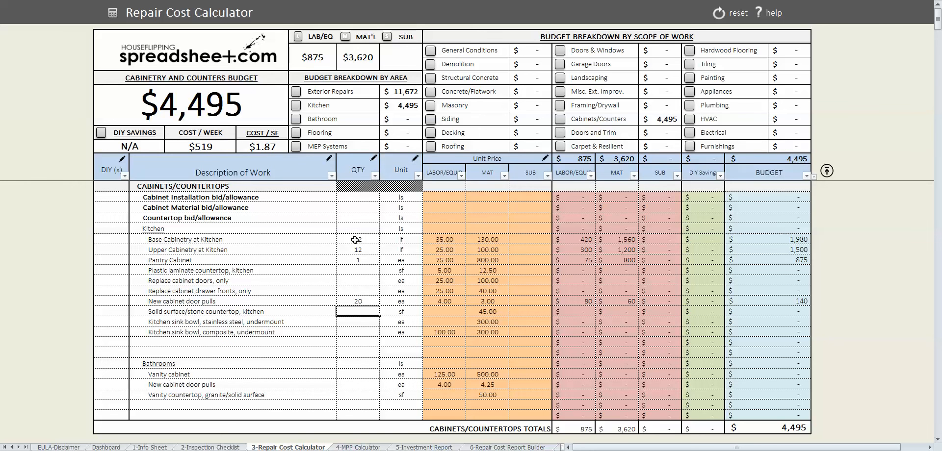
pyautogui.write('40')
pyautogui.press('Return')
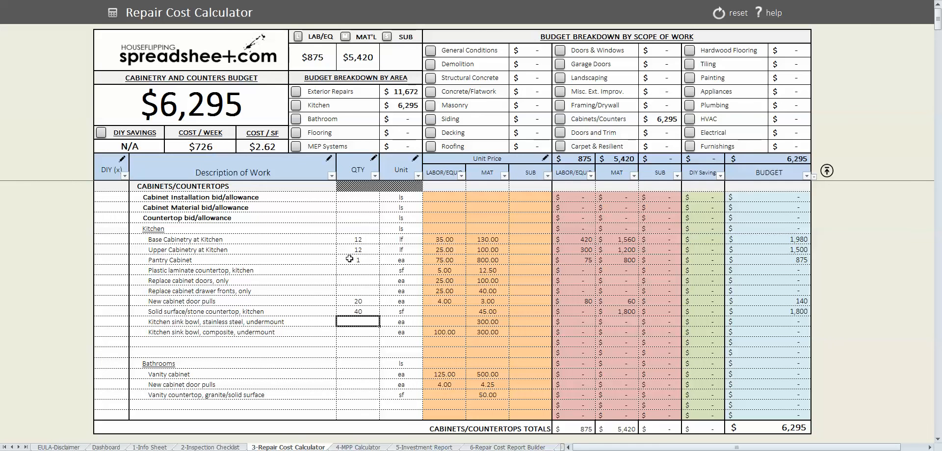
pyautogui.write('1')
pyautogui.press('Return')
pyautogui.click(366, 374)
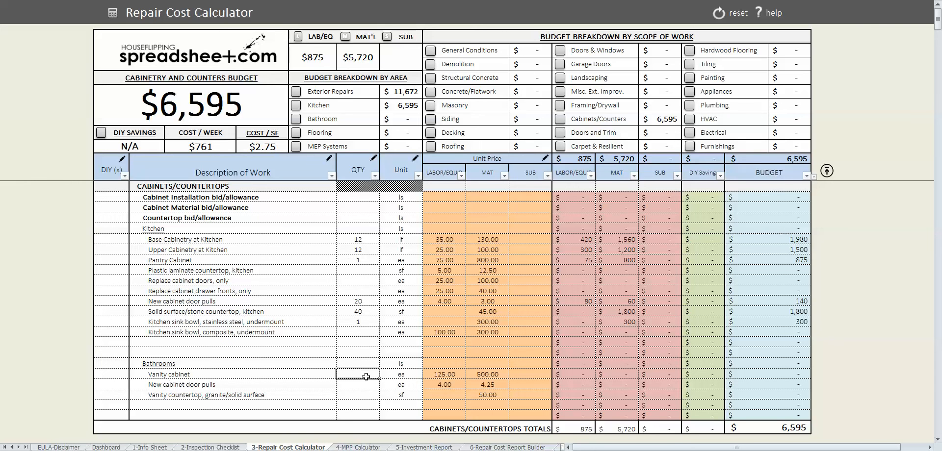
pyautogui.write('2')
pyautogui.press('Return')
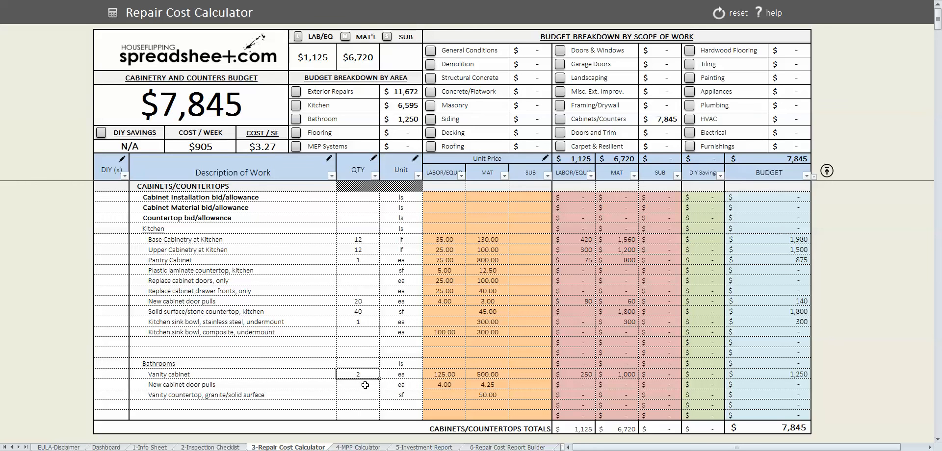
pyautogui.click(561, 133)
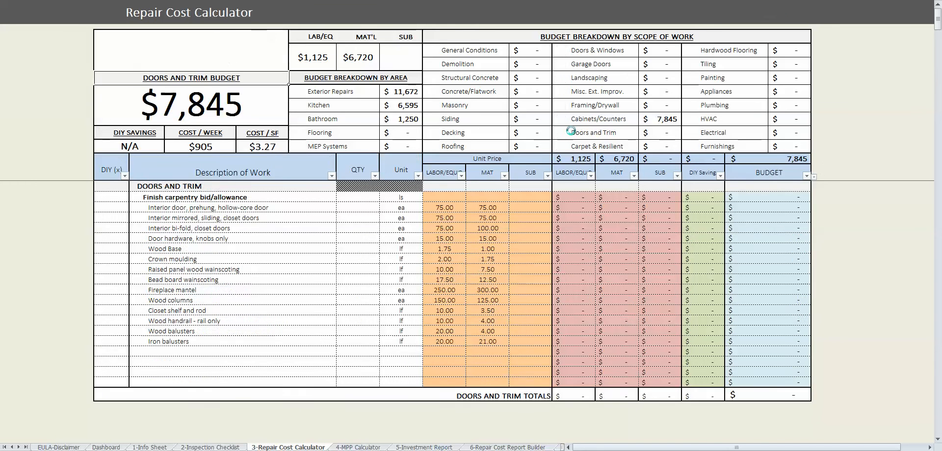
# - Enter 3 mirrored closet doors and 12 hollow-core interior doors under Doors and Trim
pyautogui.click(361, 228)
pyautogui.press('Up')
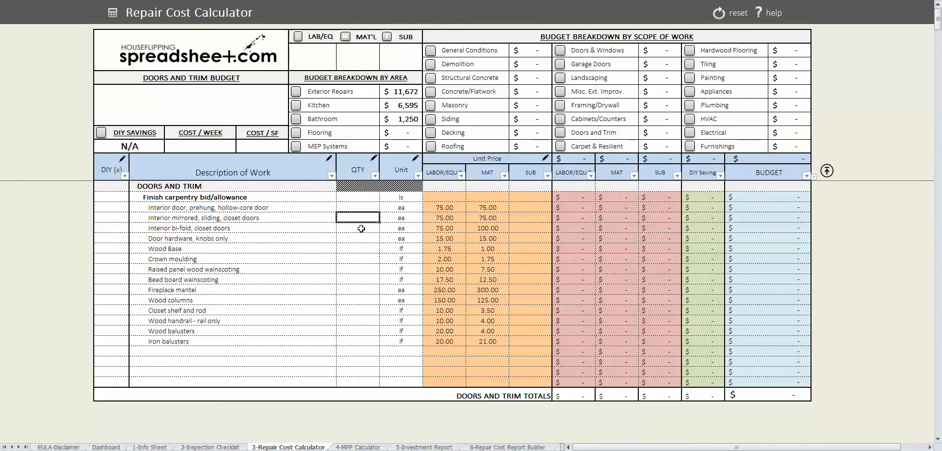
pyautogui.write('12')
pyautogui.press('BackSpace')
pyautogui.press('BackSpace')
pyautogui.write('3')
pyautogui.press('Up')
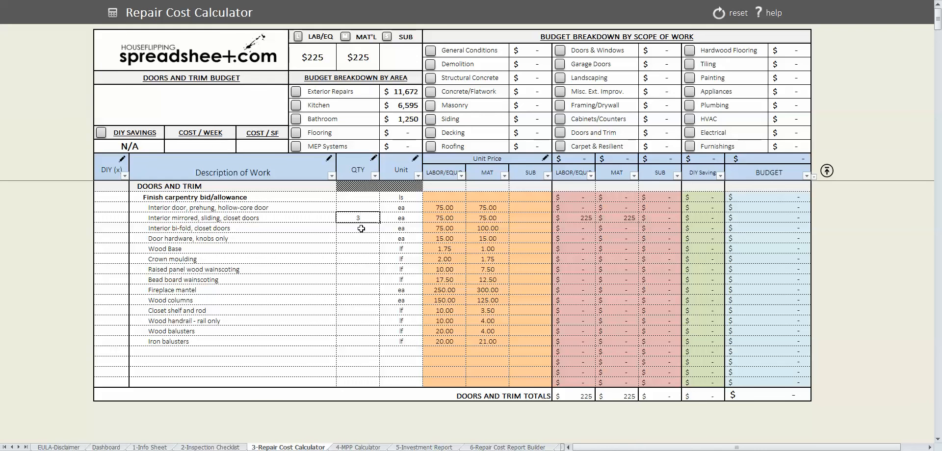
pyautogui.write('12')
pyautogui.press('Return')
# - Enter 12 door hardware sets and 200 lf of wood base, then show Carpet & Resilient
pyautogui.press('Down')
pyautogui.press('Down')
pyautogui.press('Down')
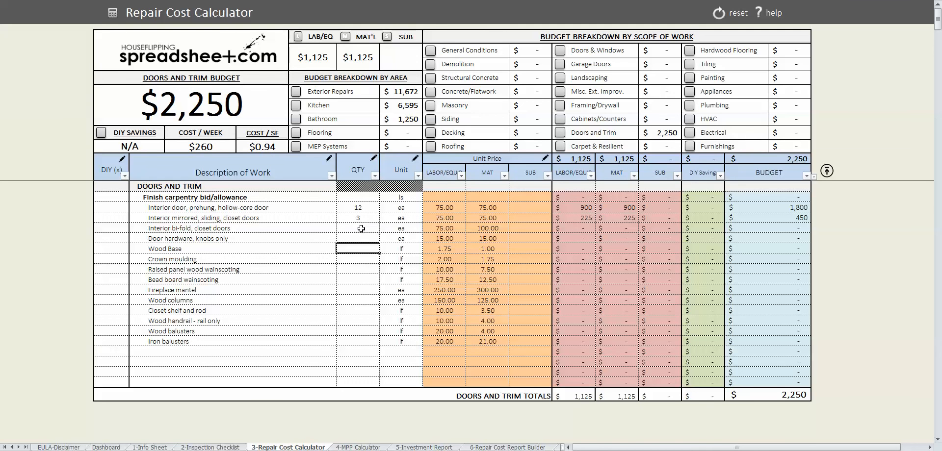
pyautogui.press('Up')
pyautogui.write('12')
pyautogui.press('Return')
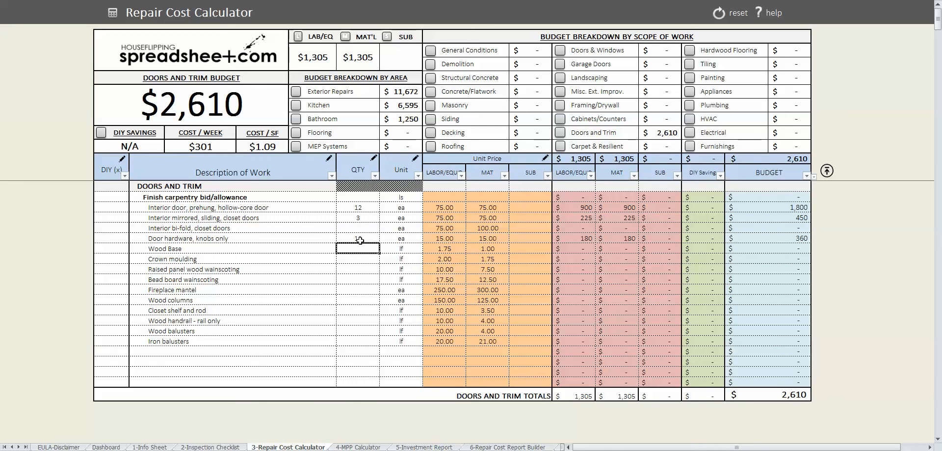
pyautogui.write('200')
pyautogui.press('Return')
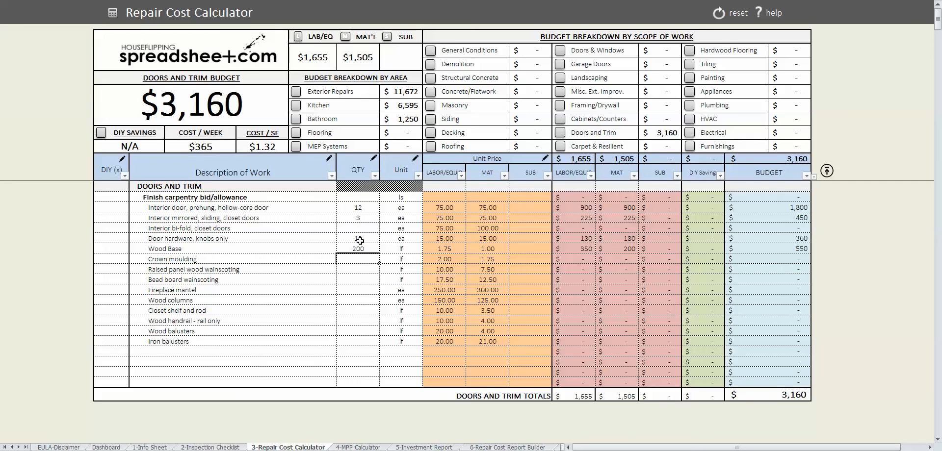
pyautogui.press('Down')
pyautogui.press('Down')
pyautogui.press('Down')
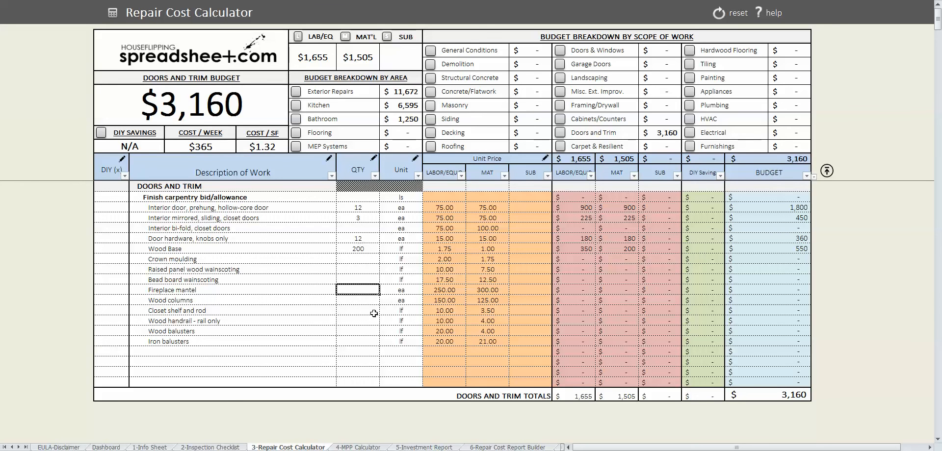
pyautogui.click(560, 146)
# - Compute 1800 ÷ 9 in Windows Calculator to get the carpet yardage
pyautogui.click(358, 208)
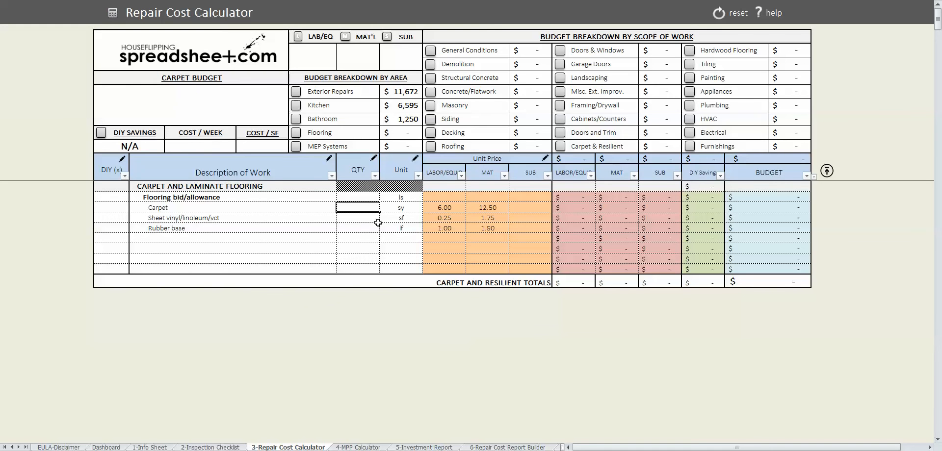
pyautogui.moveTo(587, 130); pyautogui.dragTo(708, 175)
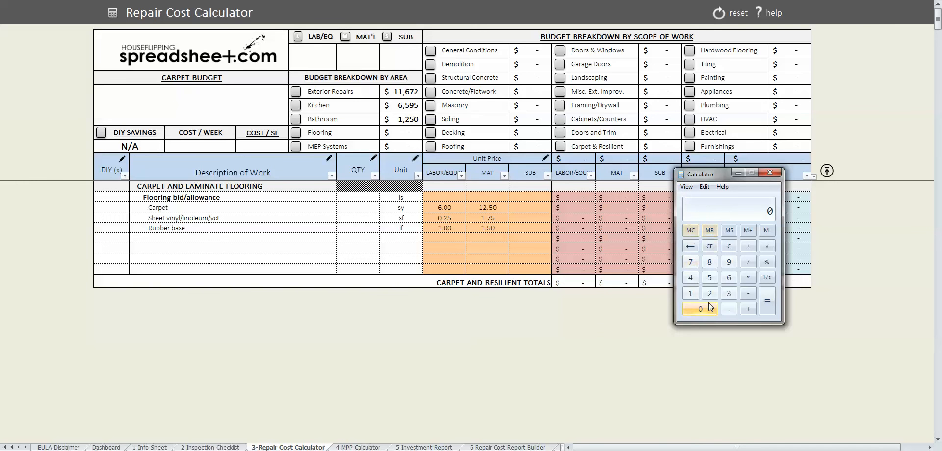
pyautogui.click(693, 292)
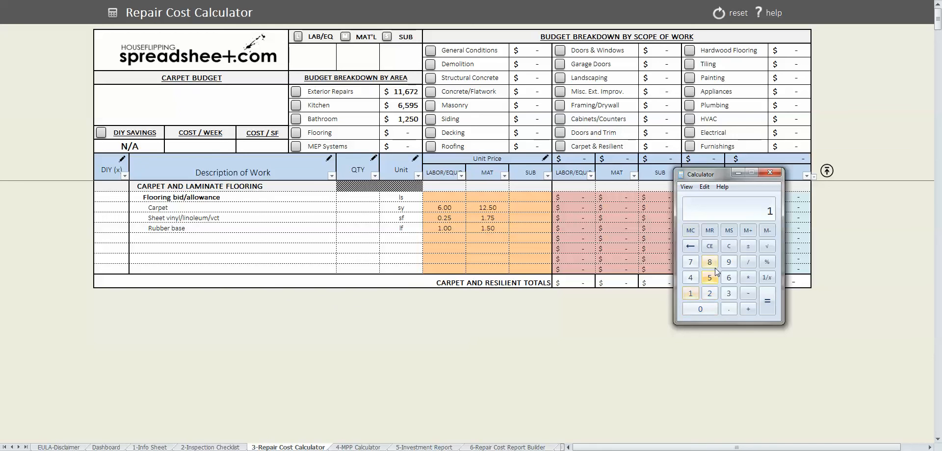
pyautogui.click(710, 262)
pyautogui.click(705, 309)
pyautogui.click(705, 309)
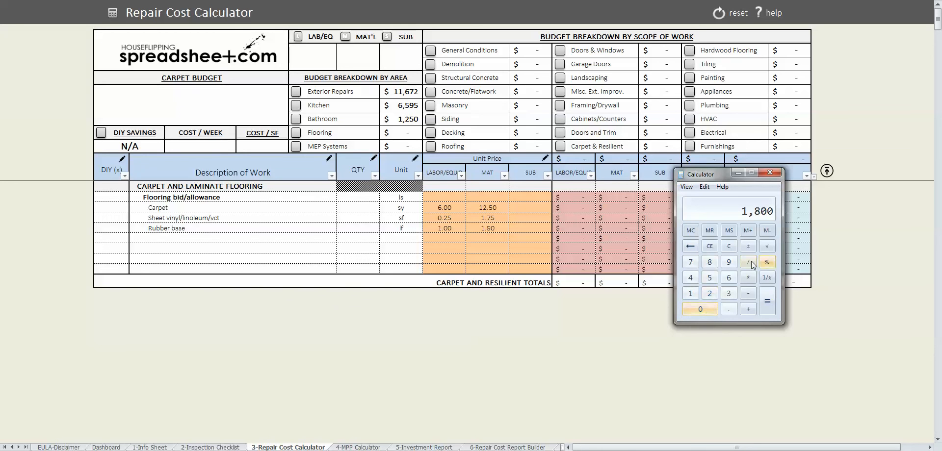
pyautogui.click(747, 262)
pyautogui.click(729, 263)
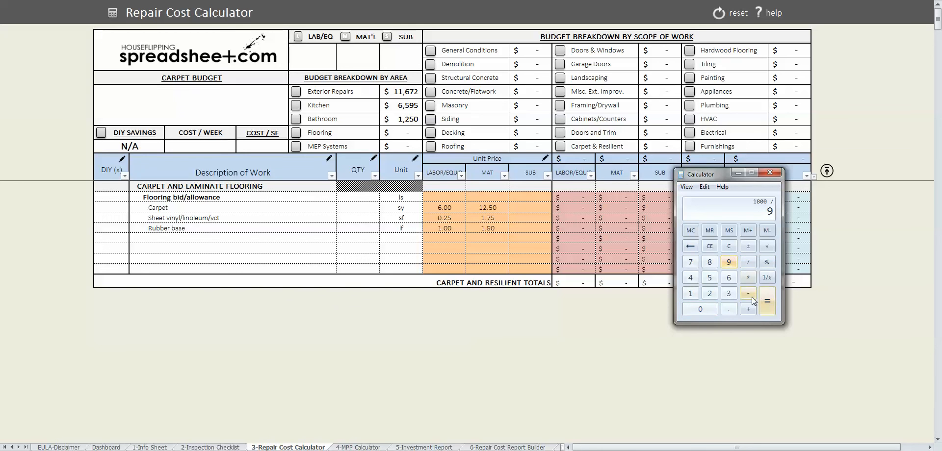
pyautogui.click(767, 300)
# - Enter 200 sy as the Carpet quantity and bring up the Hardwood Flooring section
pyautogui.click(358, 208)
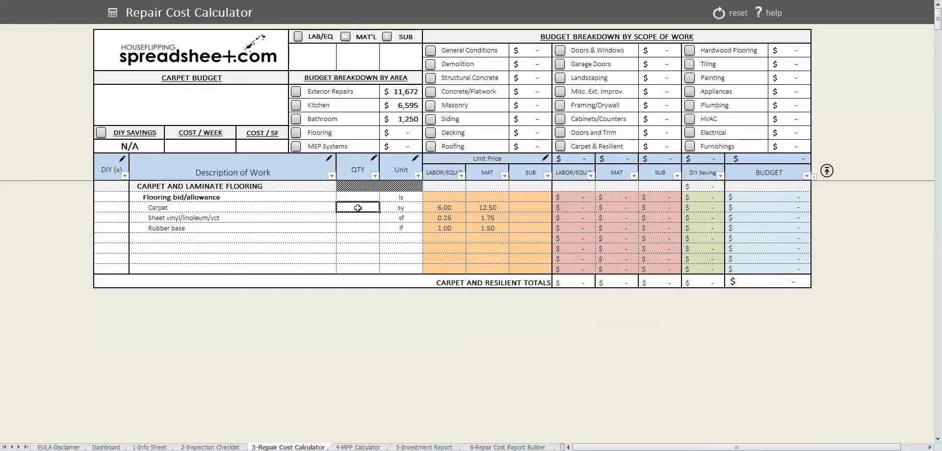
pyautogui.write('200')
pyautogui.press('Return')
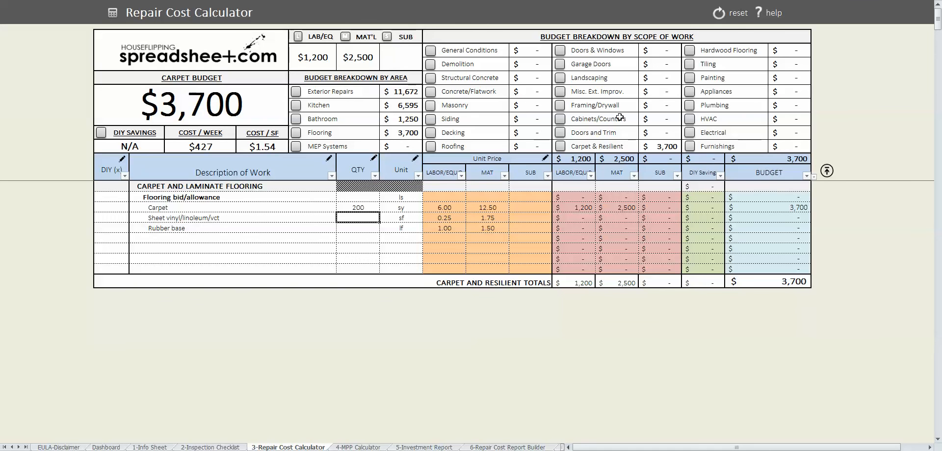
pyautogui.click(690, 51)
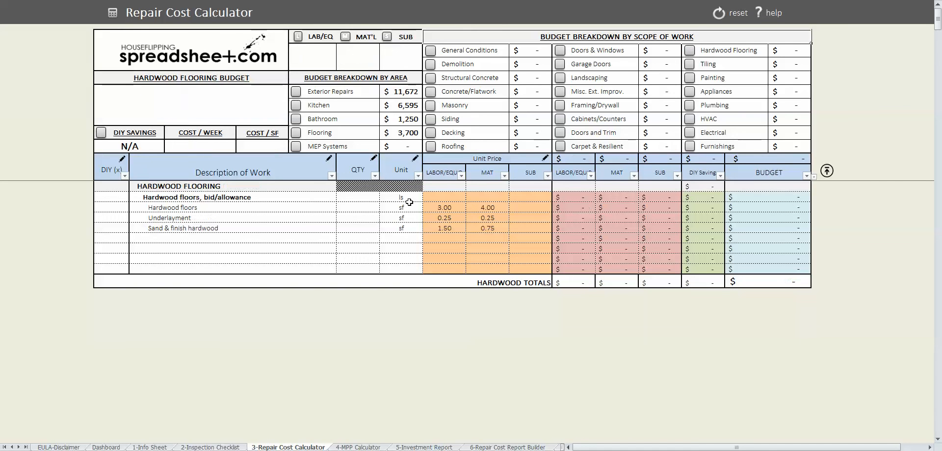
# - Enter 300 sf of hardwood floors with a 5.00 material price, then show Tiling
pyautogui.click(362, 207)
pyautogui.write('3')
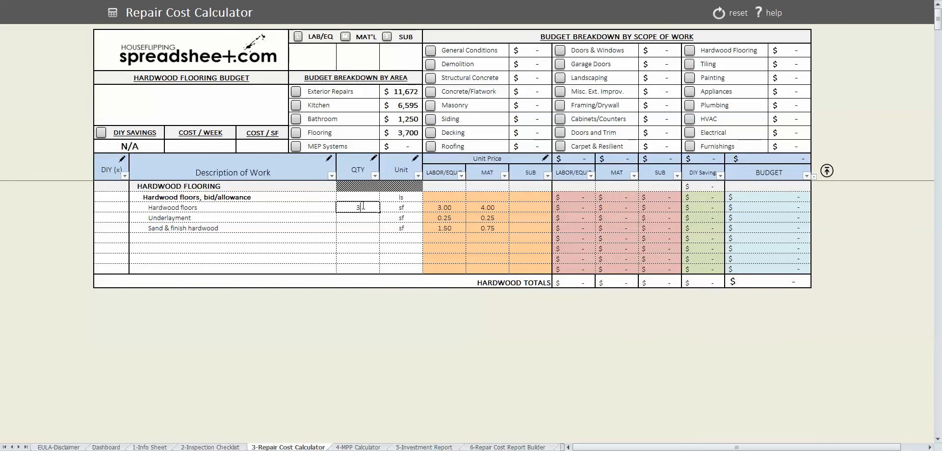
pyautogui.write('00')
pyautogui.press('Tab')
pyautogui.press('Tab')
pyautogui.press('Tab')
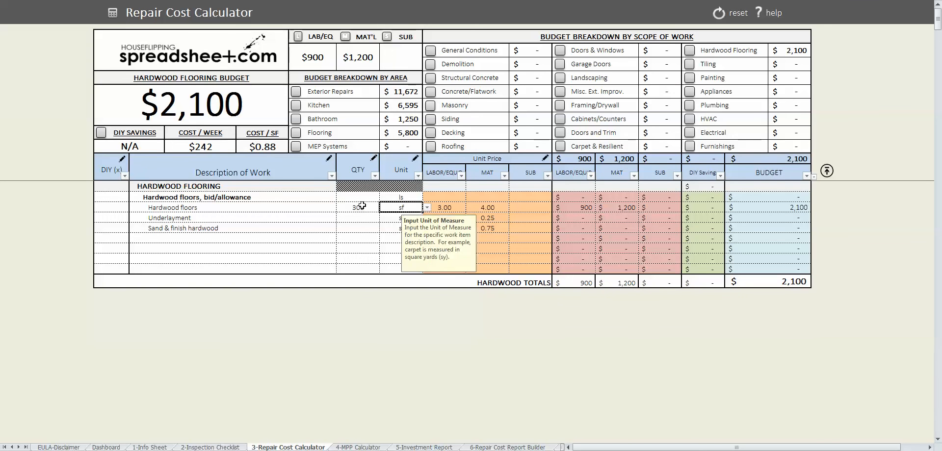
pyautogui.write('5')
pyautogui.press('Return')
pyautogui.hotkey('shift', 'Tab')
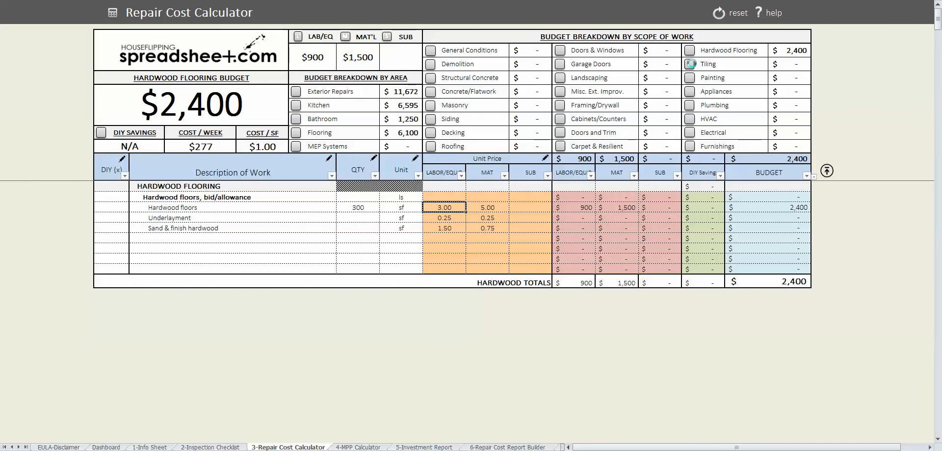
pyautogui.click(689, 64)
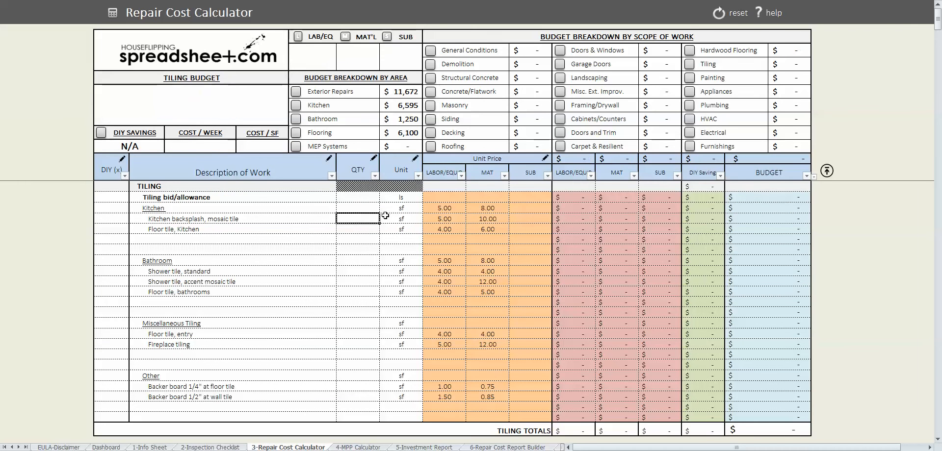
# - Enter bathroom tile quantities: standard shower 150, accent mosaic 20, bathroom floor 90
pyautogui.click(367, 275)
pyautogui.write('15')
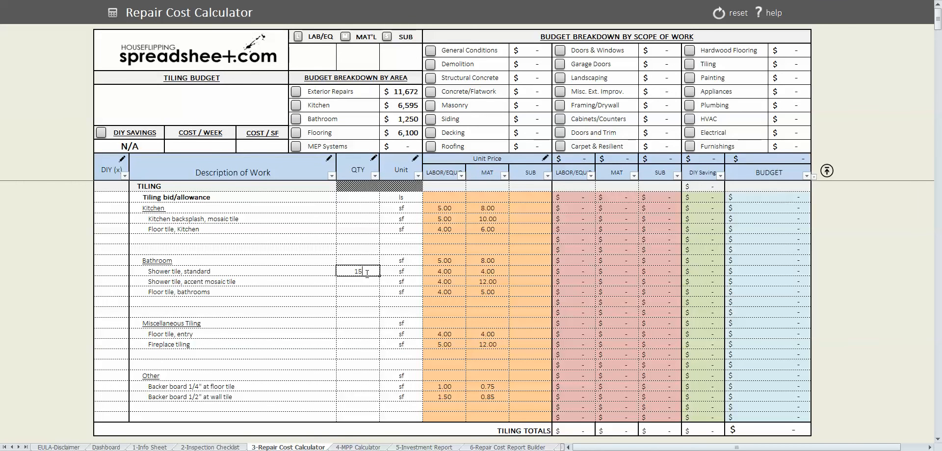
pyautogui.write('0')
pyautogui.press('Return')
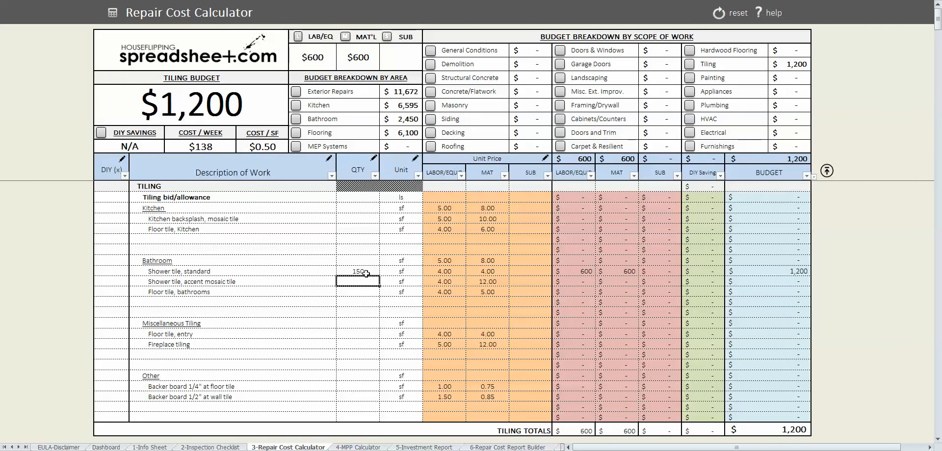
pyautogui.write('20')
pyautogui.press('Return')
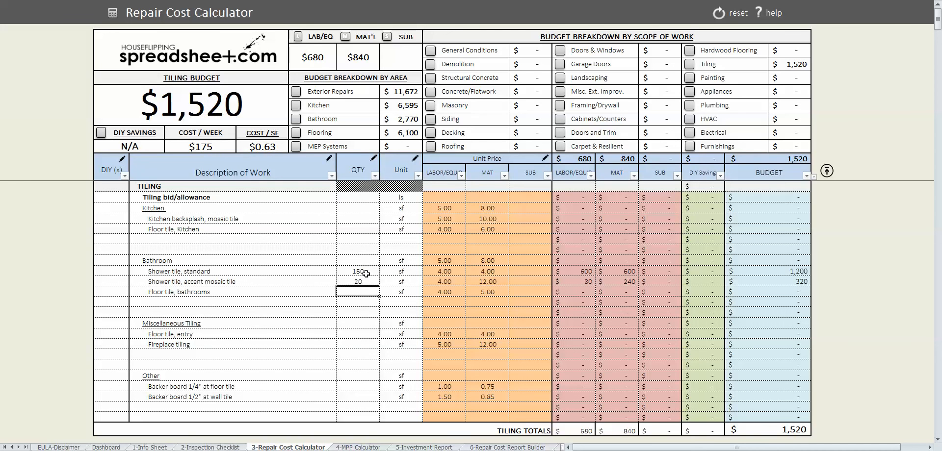
pyautogui.write('90')
pyautogui.press('Return')
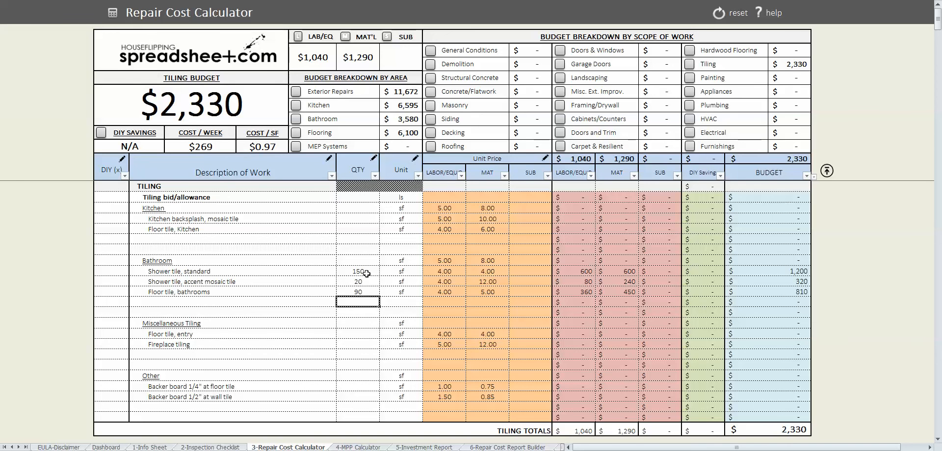
# - Enter 35 for the kitchen backsplash and 50 for entry floor tile
pyautogui.click(363, 218)
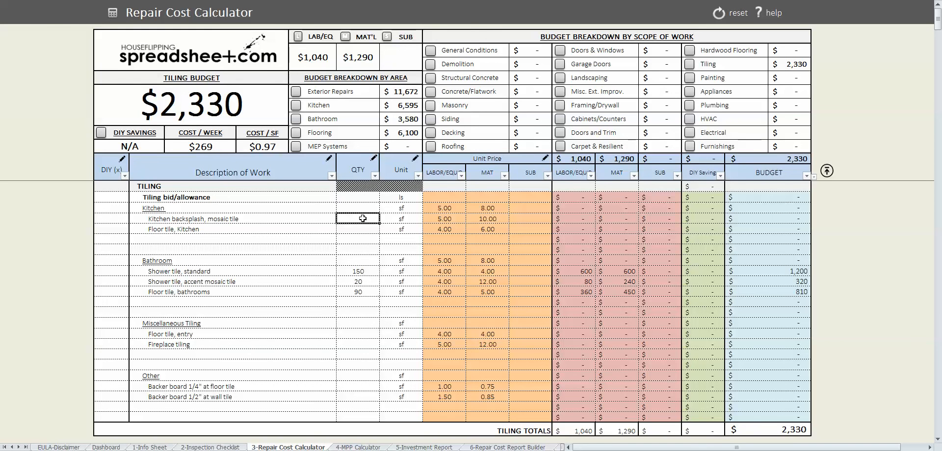
pyautogui.write('35')
pyautogui.press('Return')
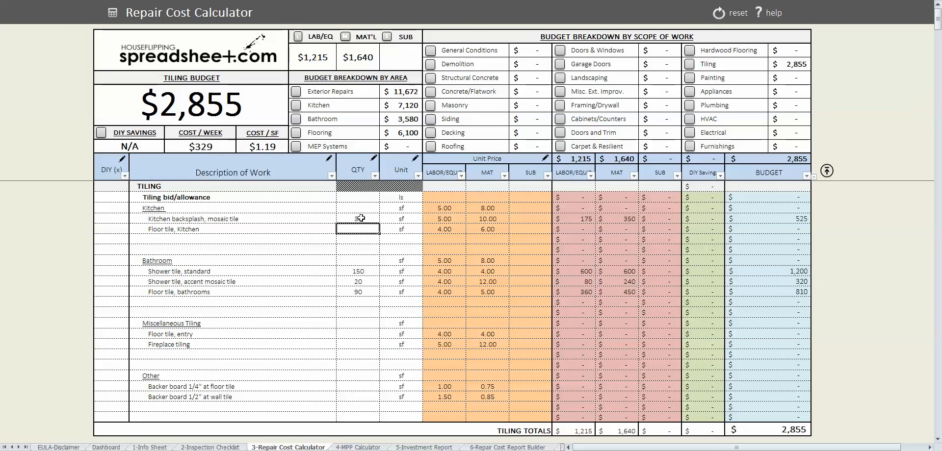
pyautogui.click(359, 332)
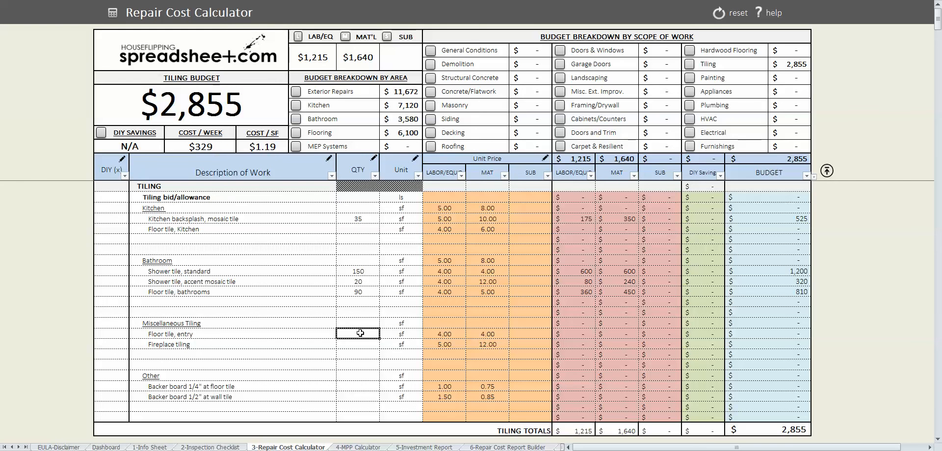
pyautogui.write('50')
pyautogui.press('Return')
# - In Painting, set exterior and interior materials allowance quantities to 20 each
pyautogui.click(690, 78)
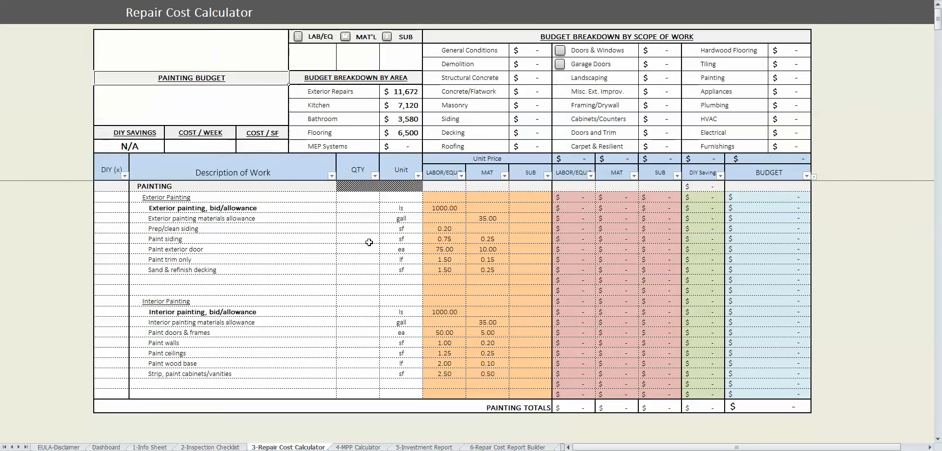
pyautogui.click(373, 209)
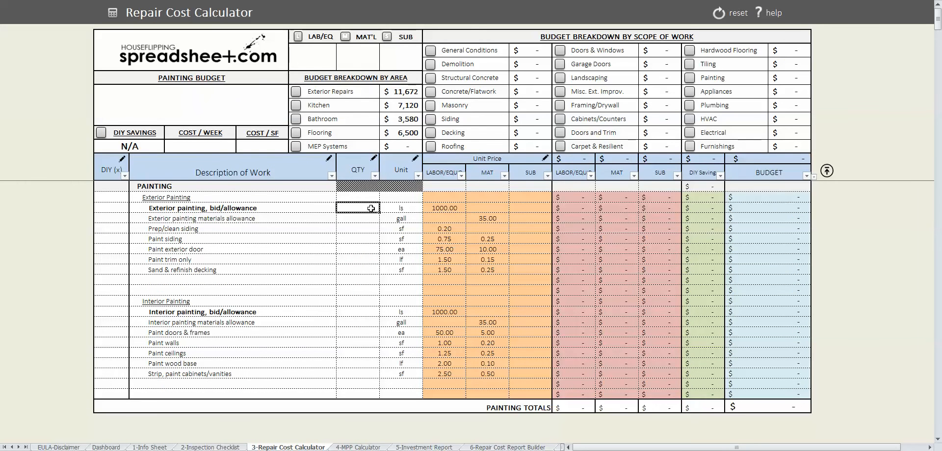
pyautogui.press('Down')
pyautogui.write('2')
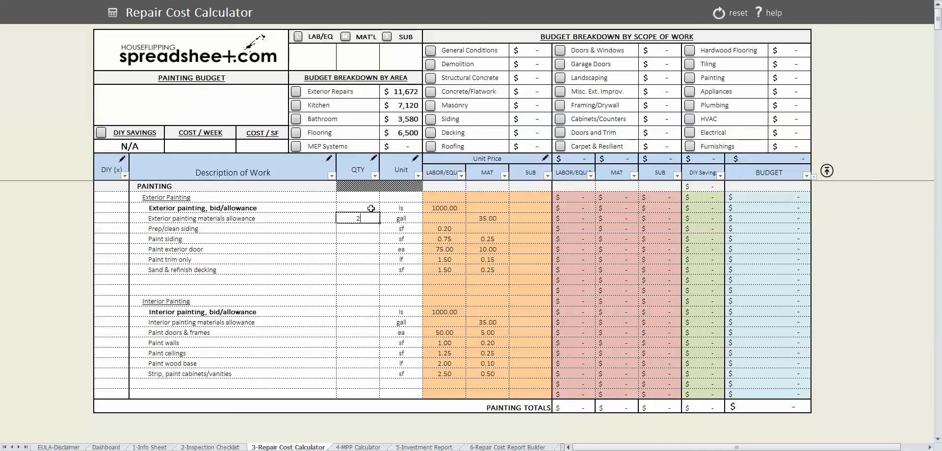
pyautogui.press('Return')
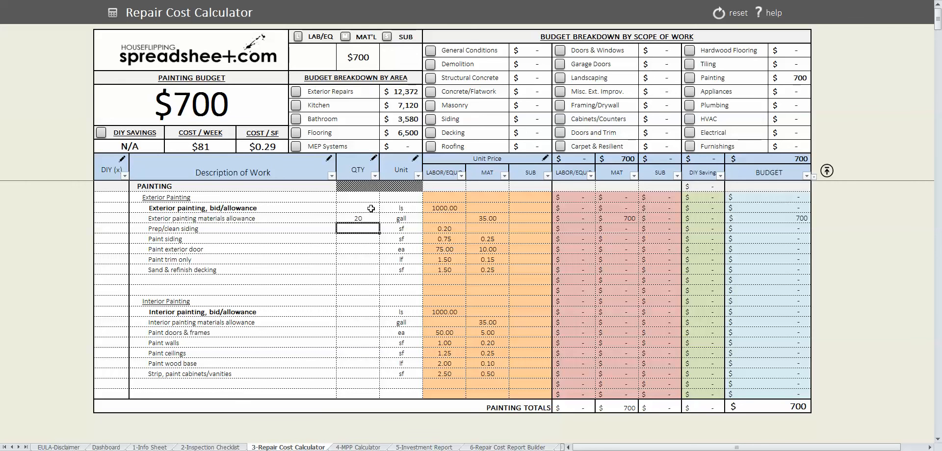
pyautogui.click(359, 322)
pyautogui.write('20')
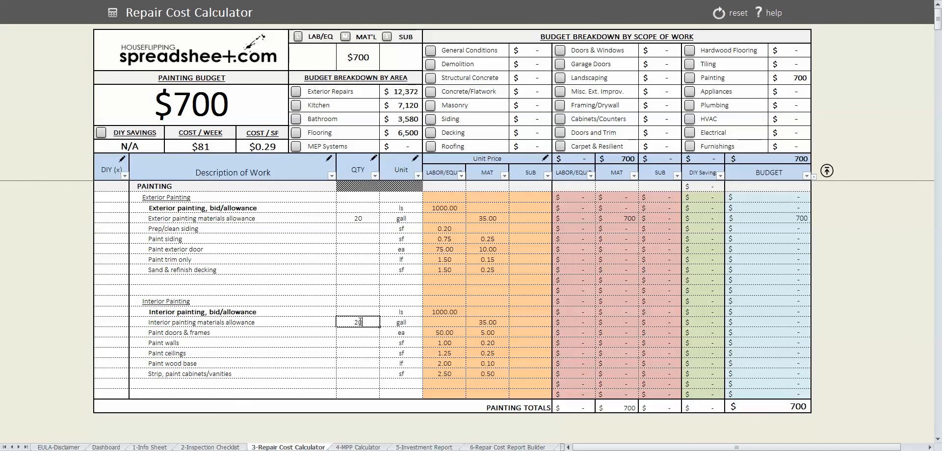
pyautogui.press('Return')
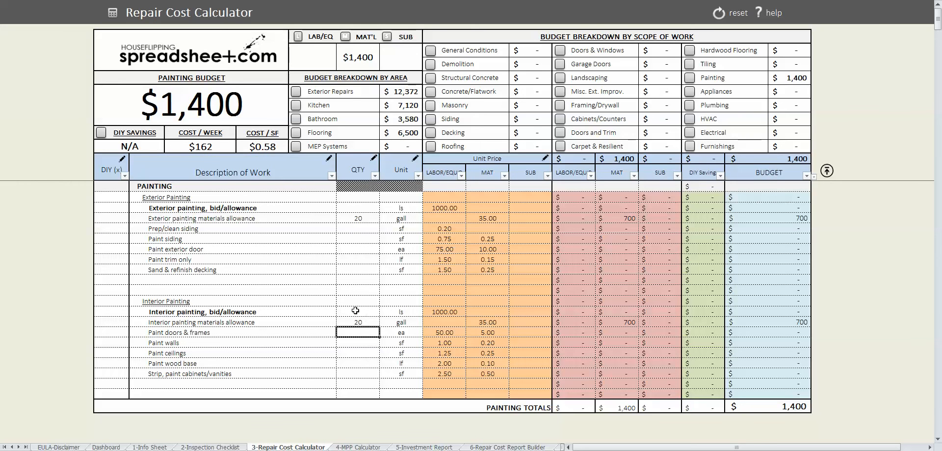
# - Give the exterior painting bid quantity 1 and a 1500 labor price
pyautogui.click(355, 311)
pyautogui.click(363, 210)
pyautogui.write('1')
pyautogui.click(358, 249)
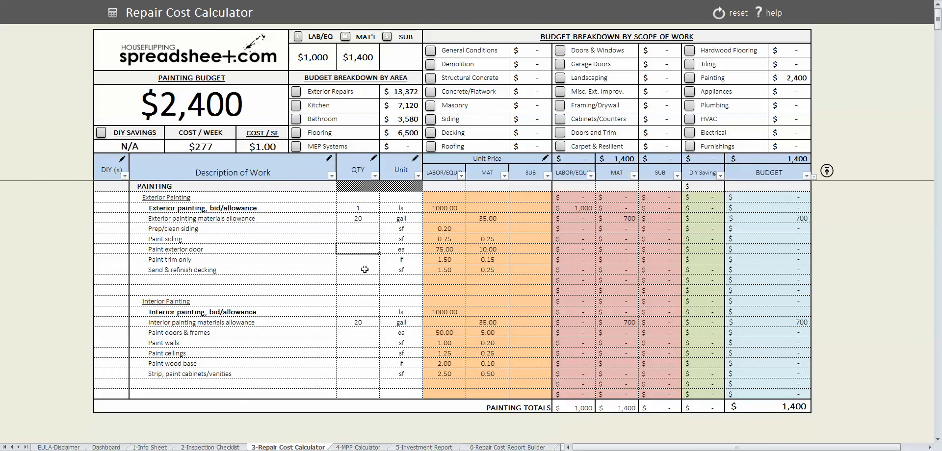
pyautogui.click(444, 208)
pyautogui.write('1')
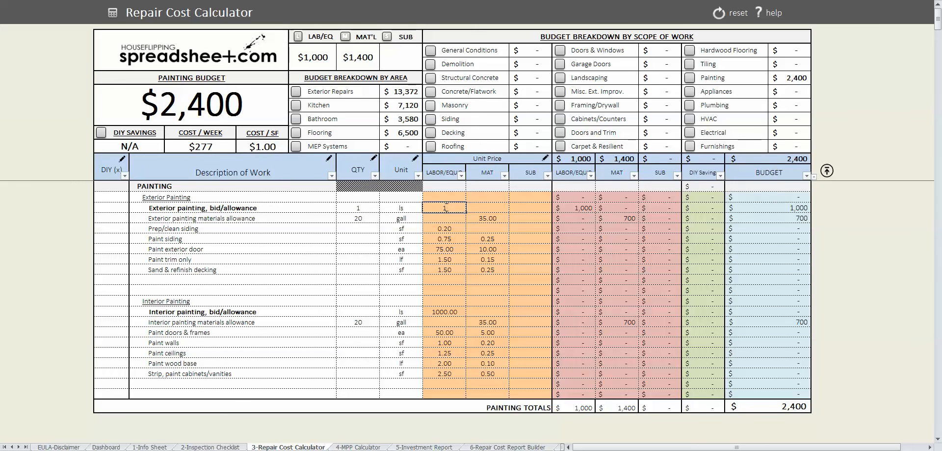
pyautogui.write('500')
pyautogui.press('Return')
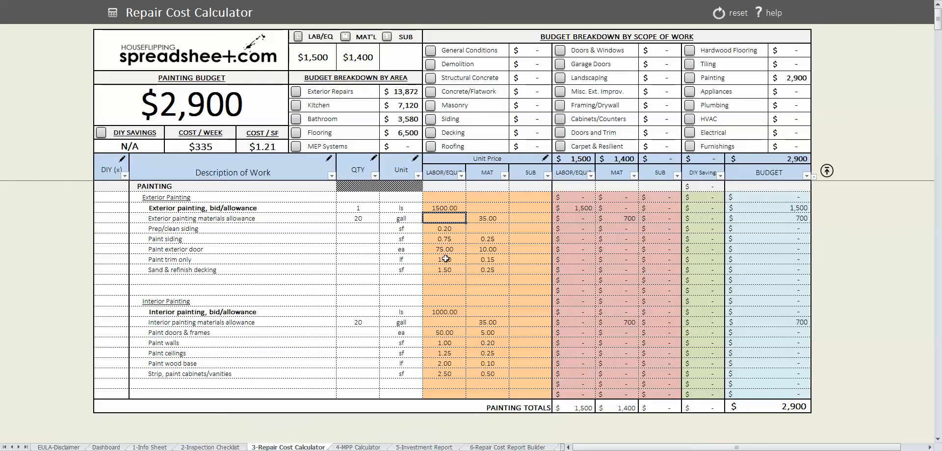
# - Give the interior painting bid a 1500 labor price and quantity 1, then show Appliances
pyautogui.click(446, 312)
pyautogui.write('150')
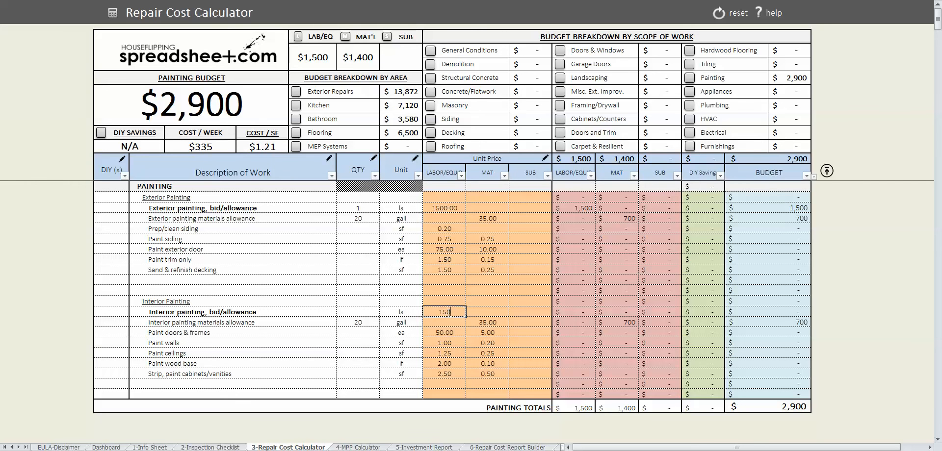
pyautogui.write('0')
pyautogui.press('Return')
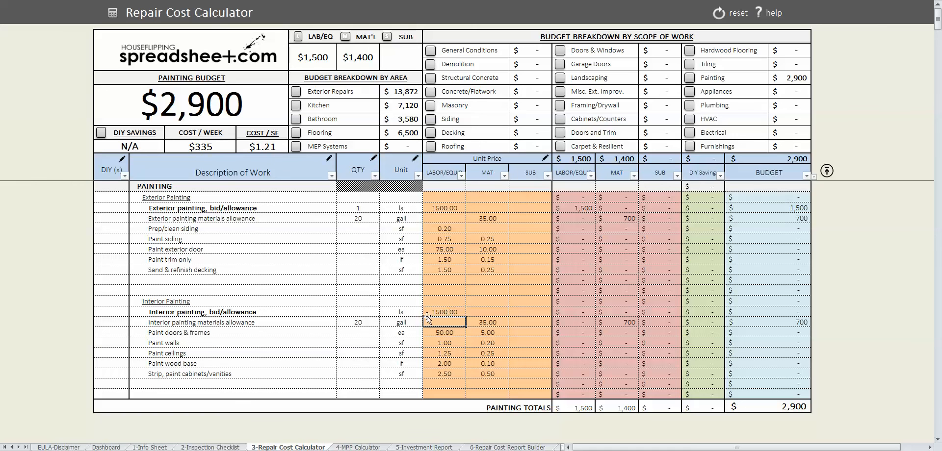
pyautogui.click(354, 313)
pyautogui.write('1')
pyautogui.press('Up')
pyautogui.press('Up')
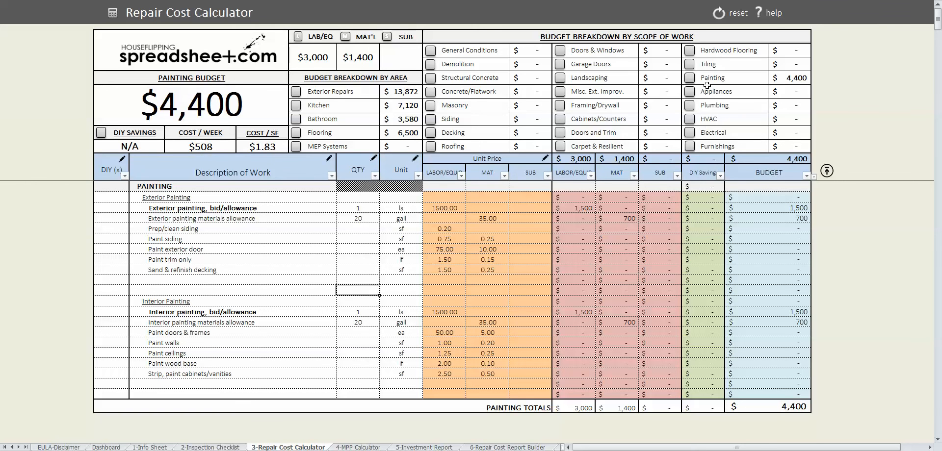
pyautogui.click(707, 88)
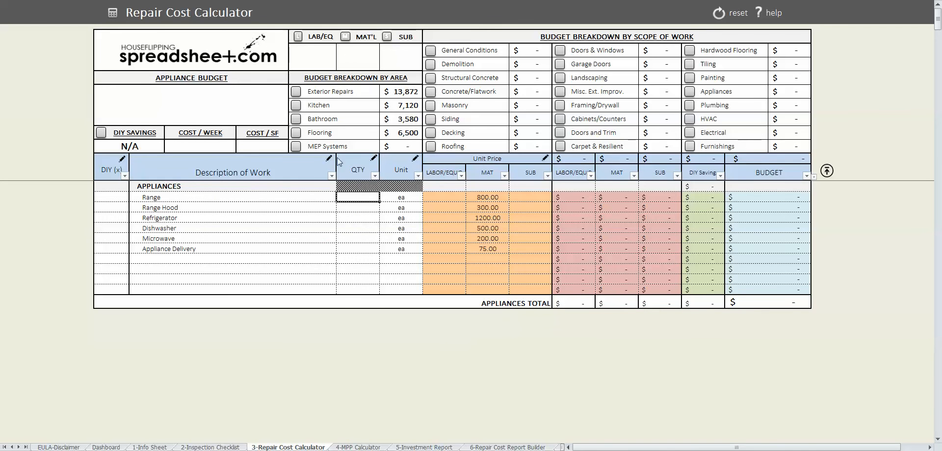
# - Set Range, Range Hood, Refrigerator and Dishwasher to quantity 1 and reprice the refrigerator at 1000
pyautogui.write('1')
pyautogui.press('Return')
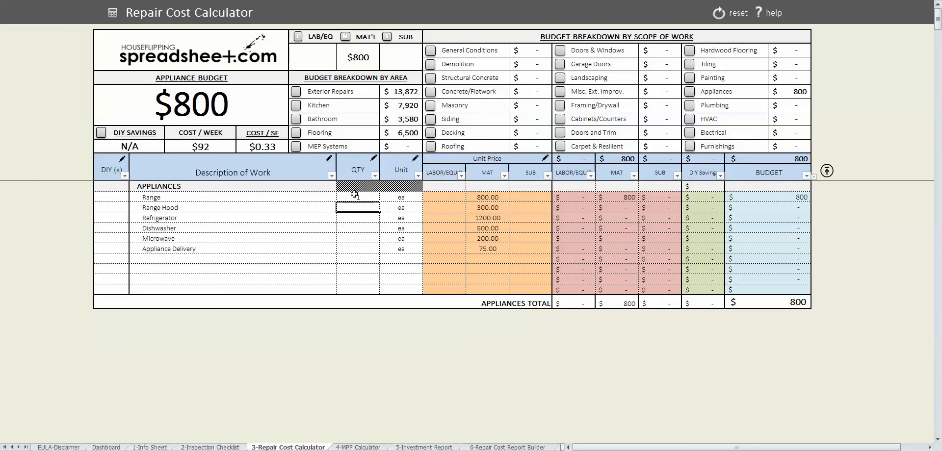
pyautogui.write('1')
pyautogui.press('Return')
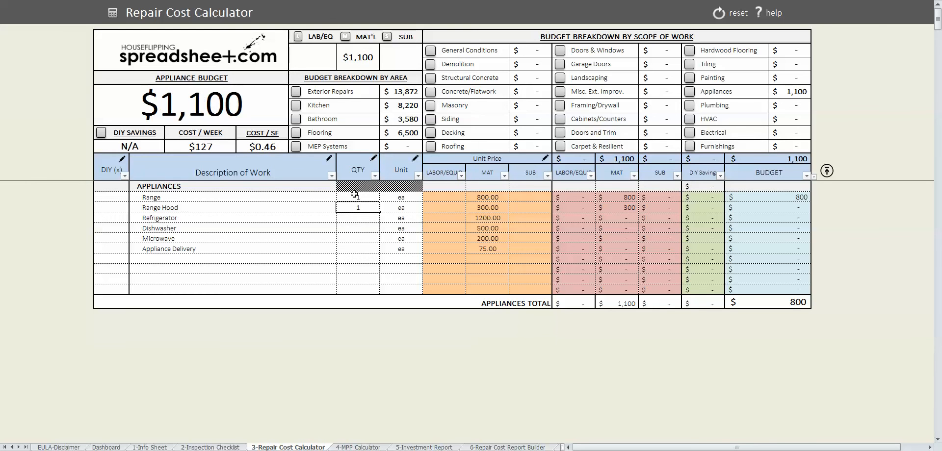
pyautogui.write('1')
pyautogui.press('Return')
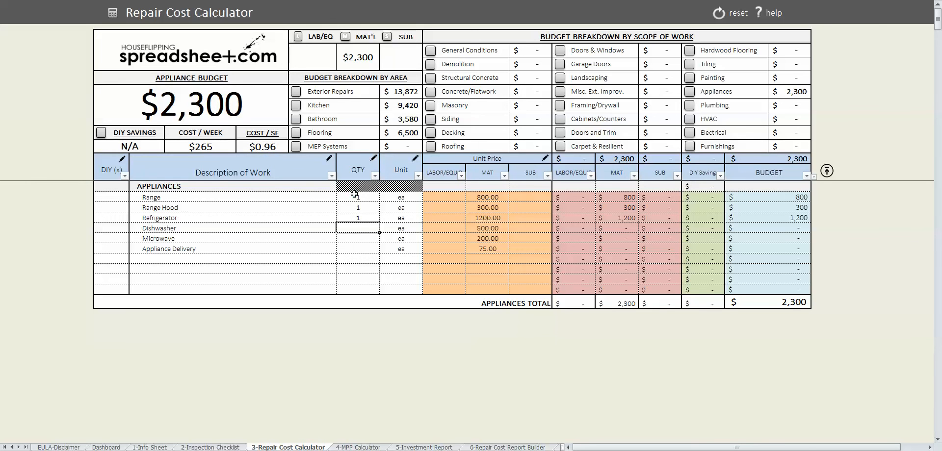
pyautogui.write('1')
pyautogui.press('Return')
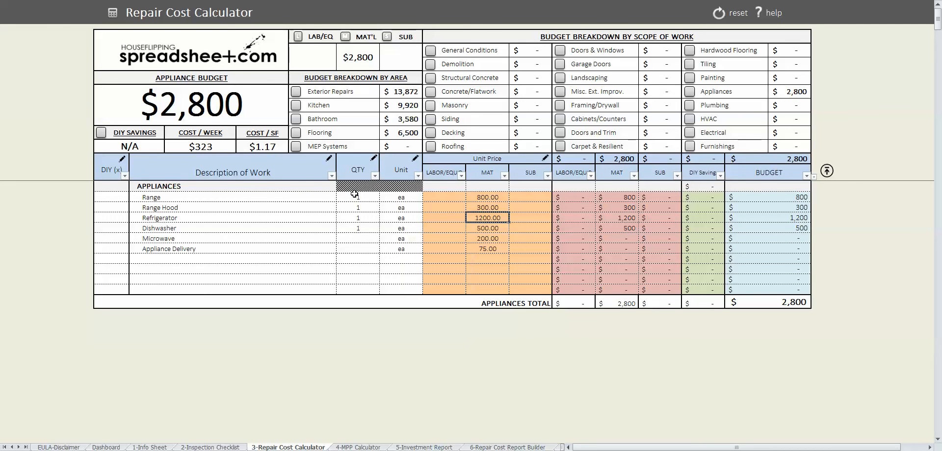
pyautogui.write('1')
pyautogui.press('Return')
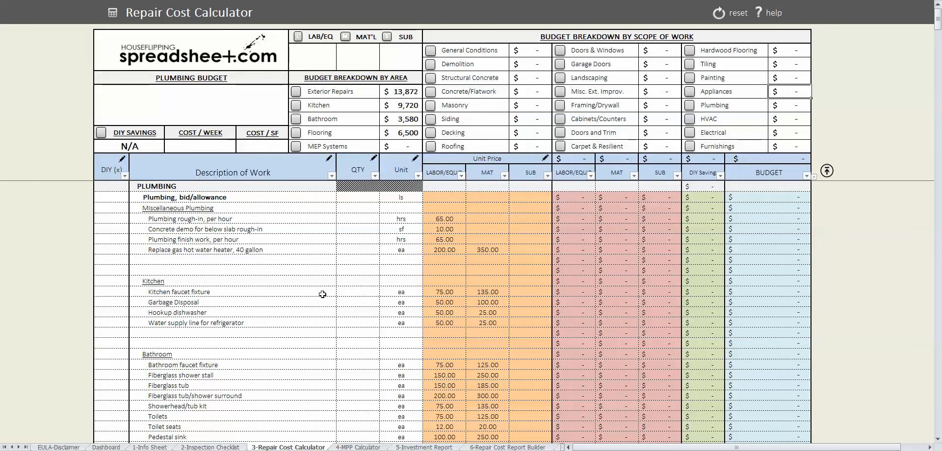
# - Enter quantity 1 for kitchen faucet, garbage disposal, dishwasher hookup and water supply line
pyautogui.click(359, 292)
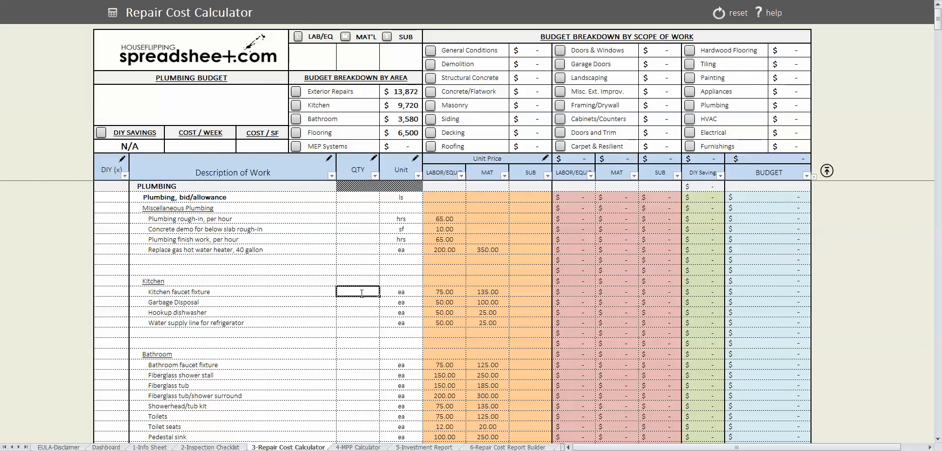
pyautogui.write('1')
pyautogui.press('Return')
pyautogui.write('1')
pyautogui.press('Return')
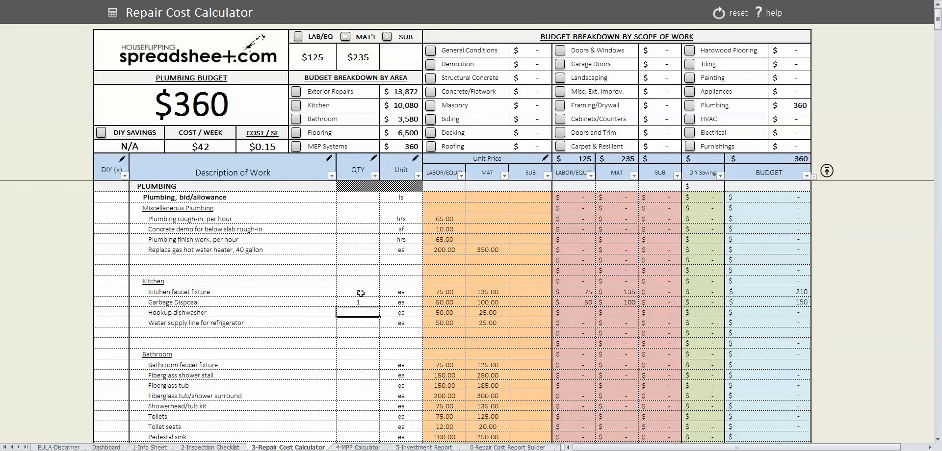
pyautogui.write('1')
pyautogui.press('Return')
pyautogui.write('1')
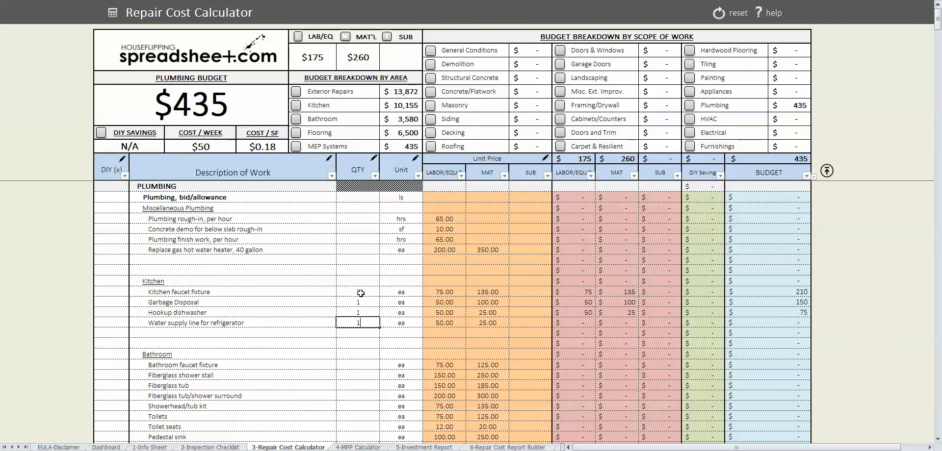
pyautogui.press('Return')
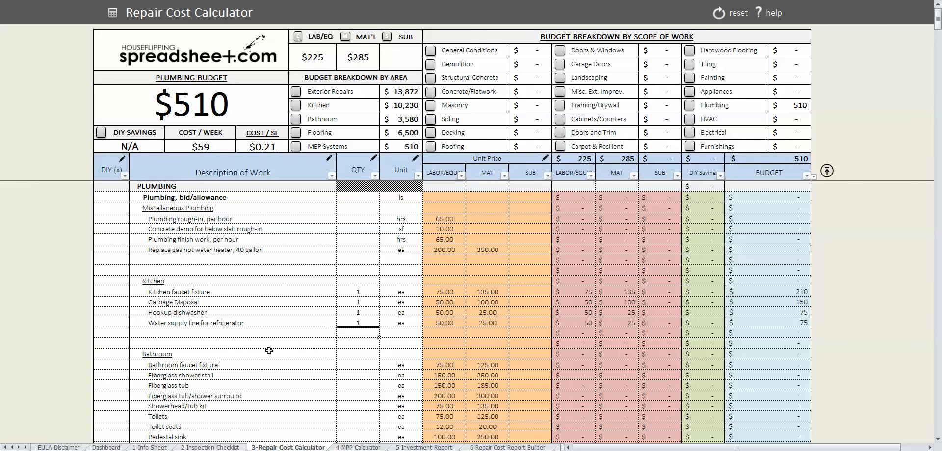
# - Enter 3 bathroom faucets, 2 fiberglass shower stalls and 1 fiberglass tub
pyautogui.scroll(-1, 296, 343)
pyautogui.click(359, 334)
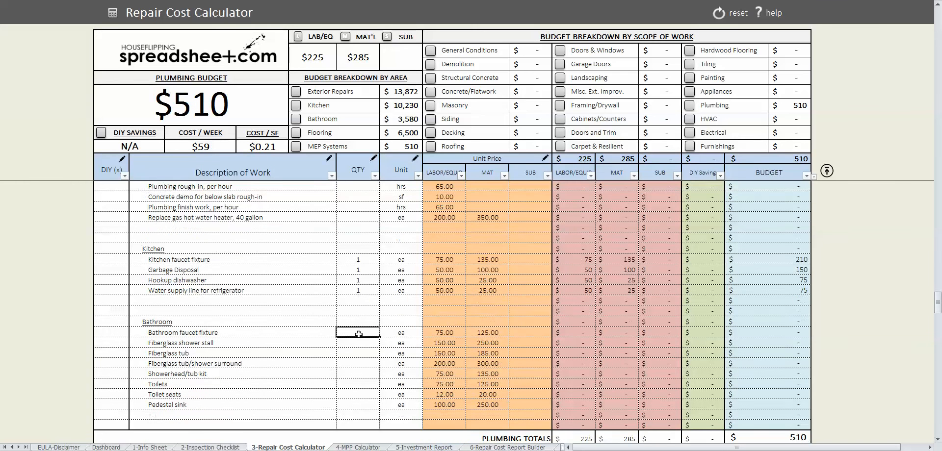
pyautogui.write('3')
pyautogui.press('Return')
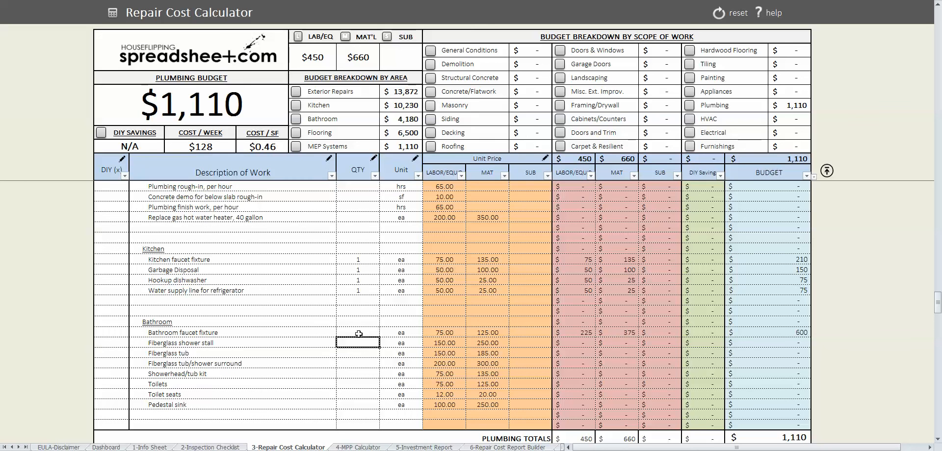
pyautogui.press('Return')
pyautogui.press('Up')
pyautogui.write('2')
pyautogui.press('Return')
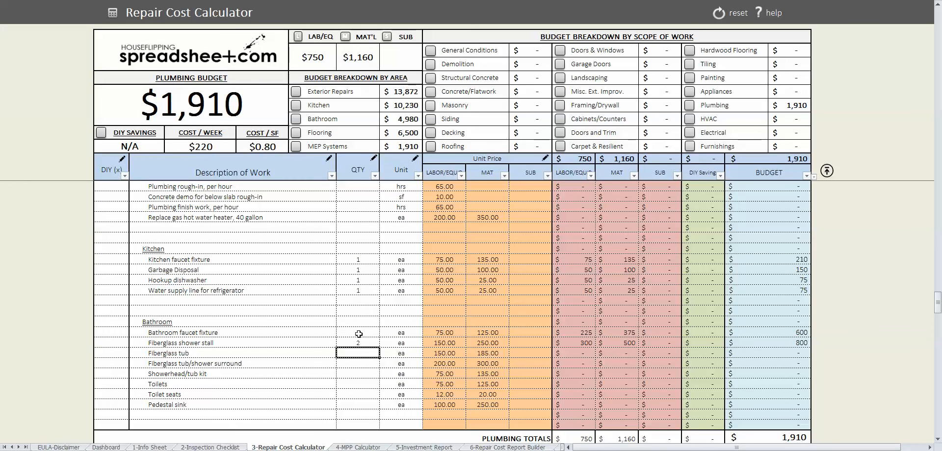
pyautogui.write('1')
pyautogui.press('Return')
# - Enter 3 toilets and 3 showerhead/tub kits, then show the Electrical section
pyautogui.press('Down')
pyautogui.press('Down')
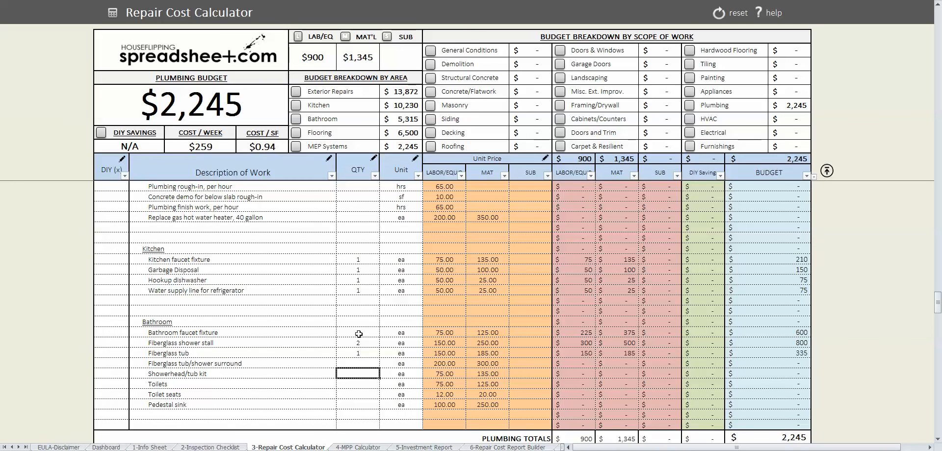
pyautogui.write('3')
pyautogui.press('Return')
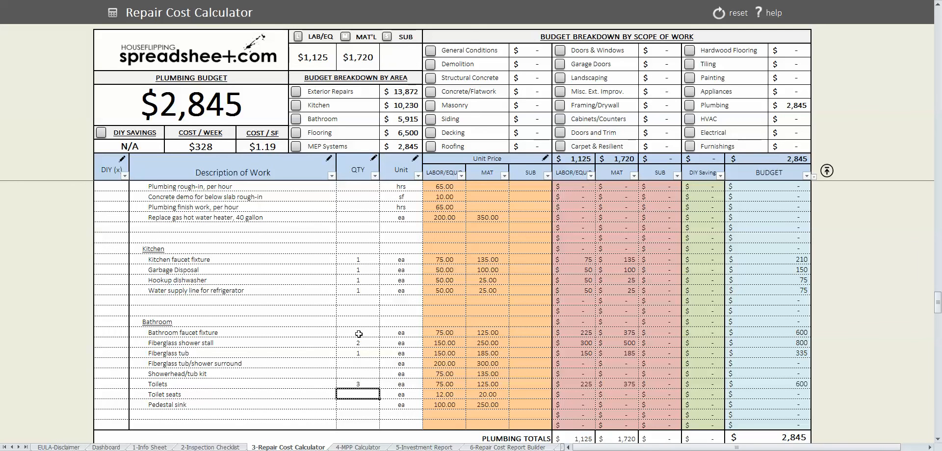
pyautogui.press('Up')
pyautogui.press('Up')
pyautogui.write('3')
pyautogui.press('Return')
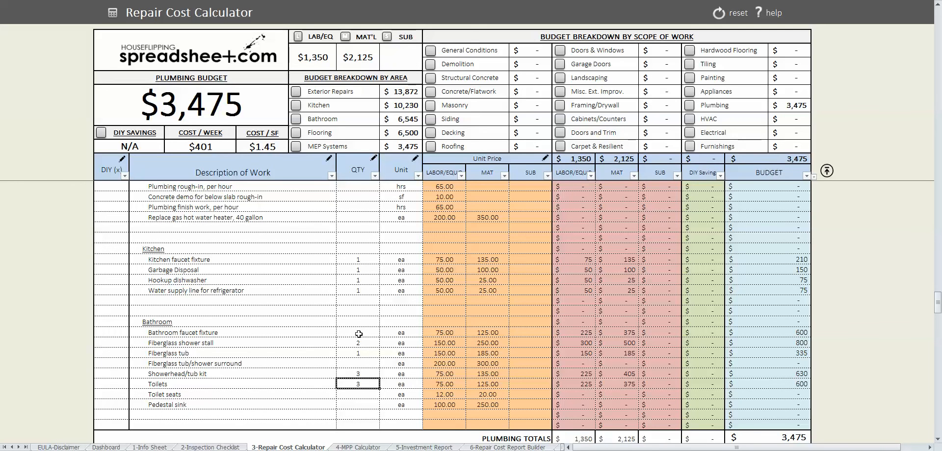
pyautogui.click(689, 133)
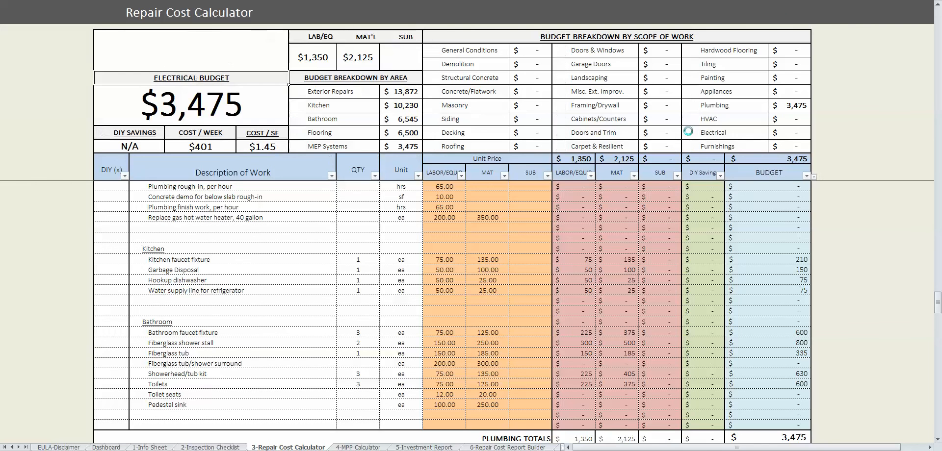
# - Set the Electrical bid/allowance quantity to 1
pyautogui.click(340, 251)
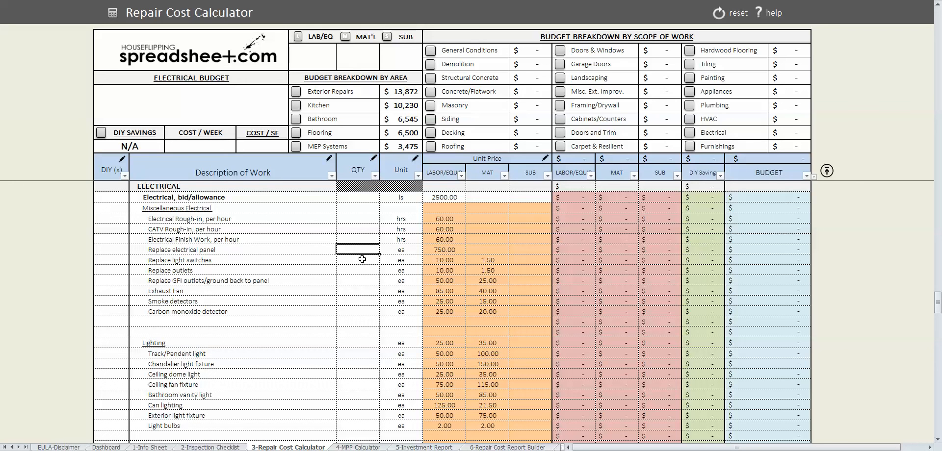
pyautogui.click(363, 230)
pyautogui.press('Up')
pyautogui.press('Up')
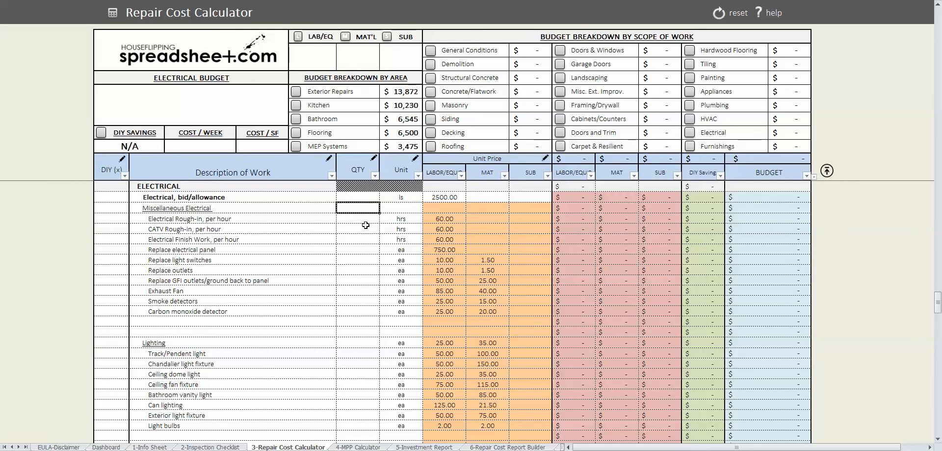
pyautogui.press('Up')
pyautogui.write('1')
pyautogui.press('Tab')
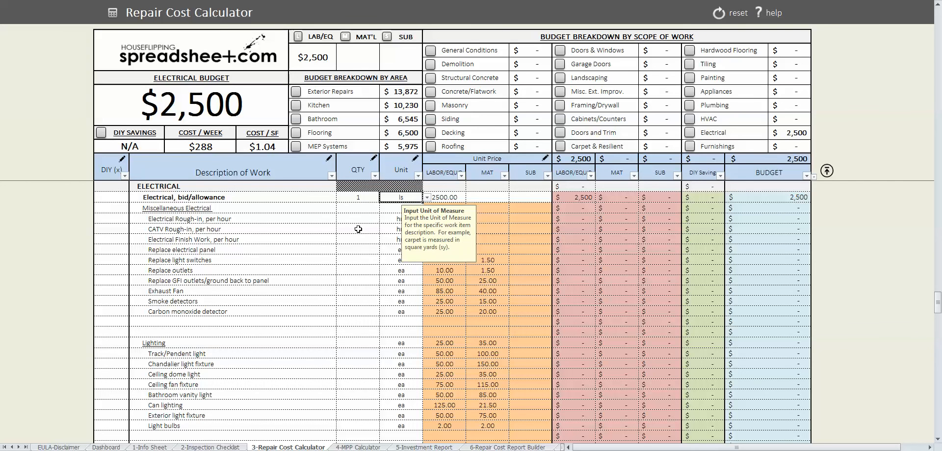
# - Enter lighting quantities: 2 track/pendant lights, 3 ceiling dome lights and 2 chandeliers
pyautogui.click(360, 353)
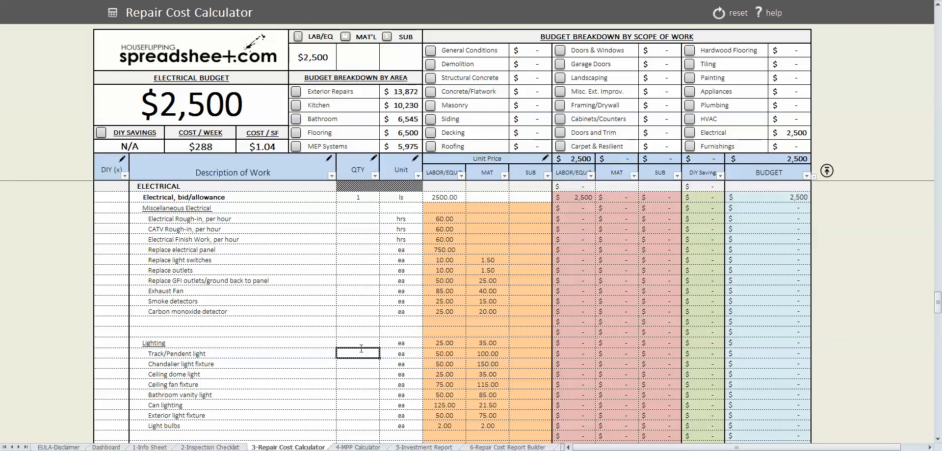
pyautogui.write('2')
pyautogui.press('Return')
pyautogui.press('Down')
pyautogui.press('Down')
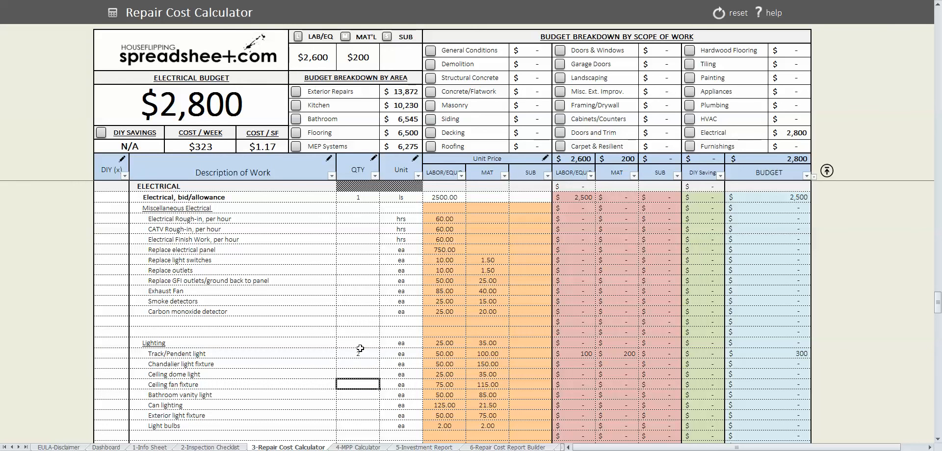
pyautogui.press('Up')
pyautogui.write('3')
pyautogui.press('Return')
pyautogui.press('Up')
pyautogui.press('Up')
pyautogui.write('2')
pyautogui.press('Return')
pyautogui.press('Down')
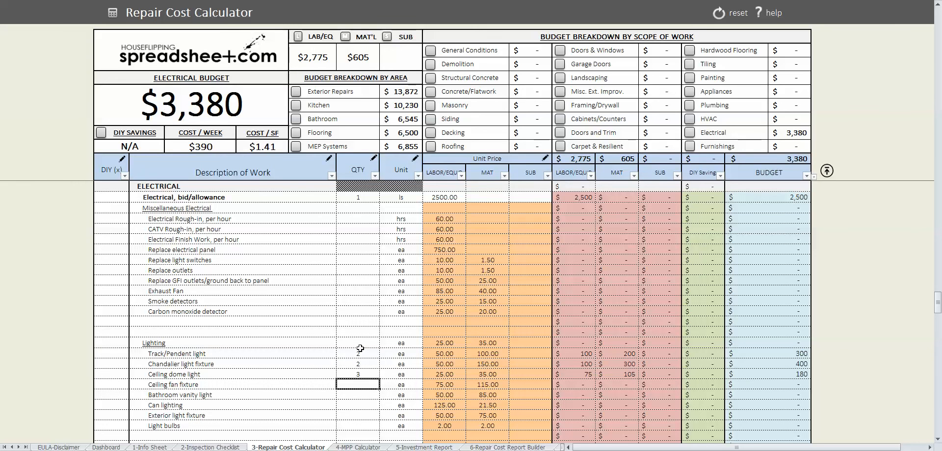
# - Enter 3 ceiling fans, 2 bathroom vanity lights and 2 exterior lights, then show Furnishings
pyautogui.write('3')
pyautogui.press('Return')
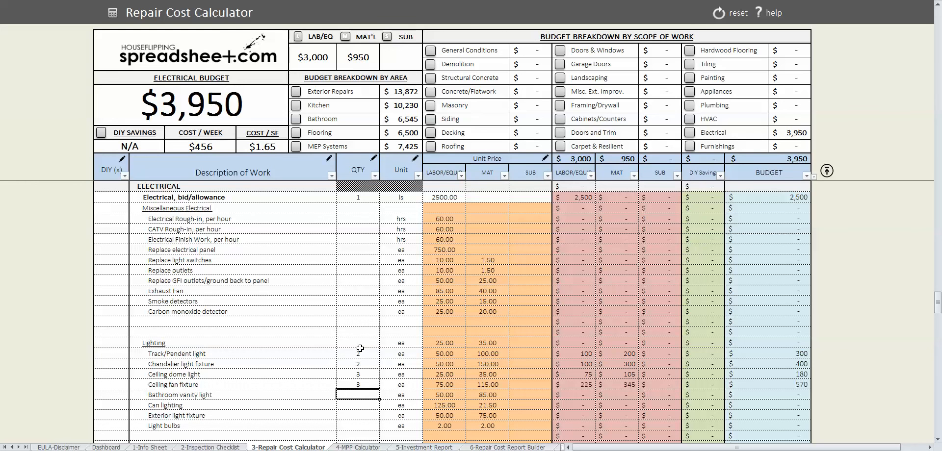
pyautogui.write('2')
pyautogui.press('Return')
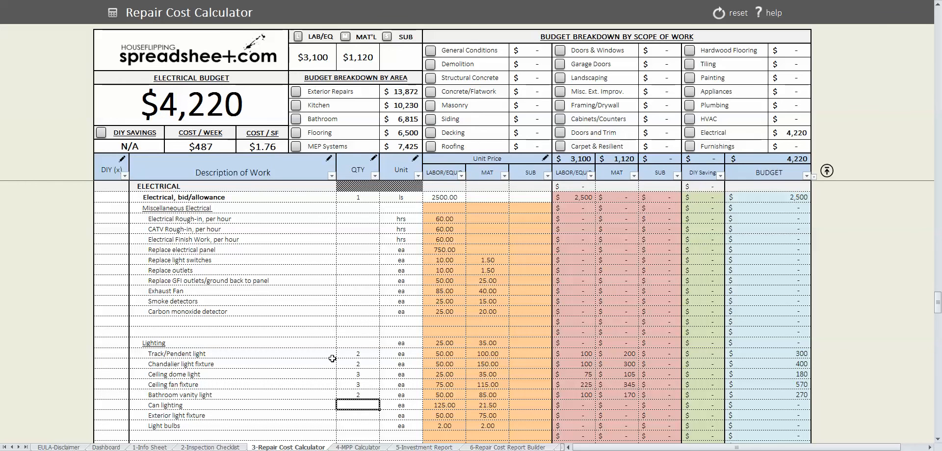
pyautogui.press('Down')
pyautogui.write('2')
pyautogui.click(349, 389)
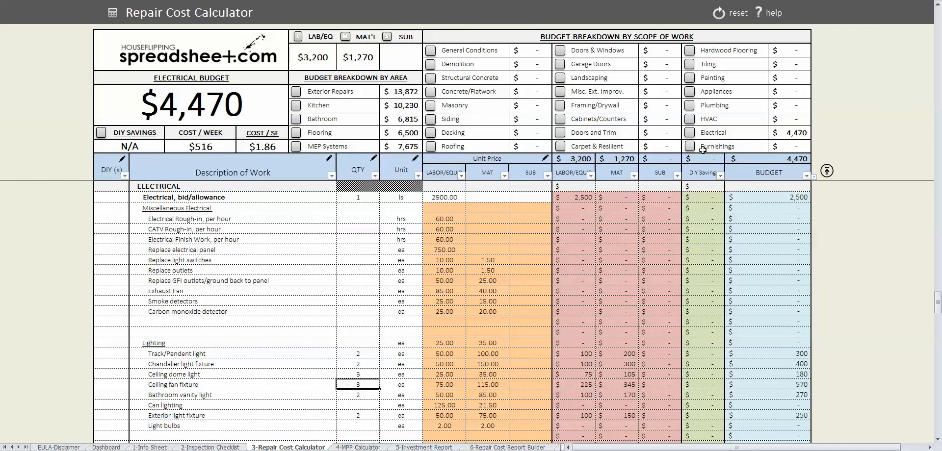
pyautogui.click(478, 196)
# - Set the Bathroom mirrors and Bath accessories quantities to 2 each
pyautogui.click(365, 207)
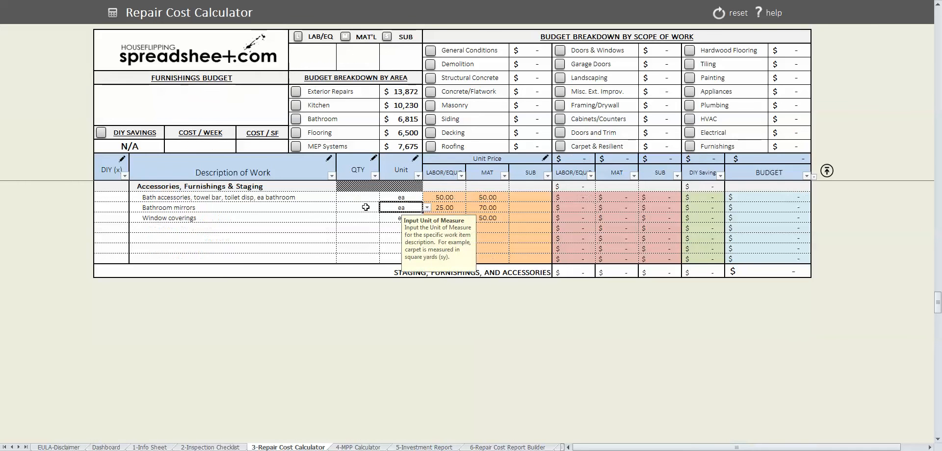
pyautogui.click(362, 197)
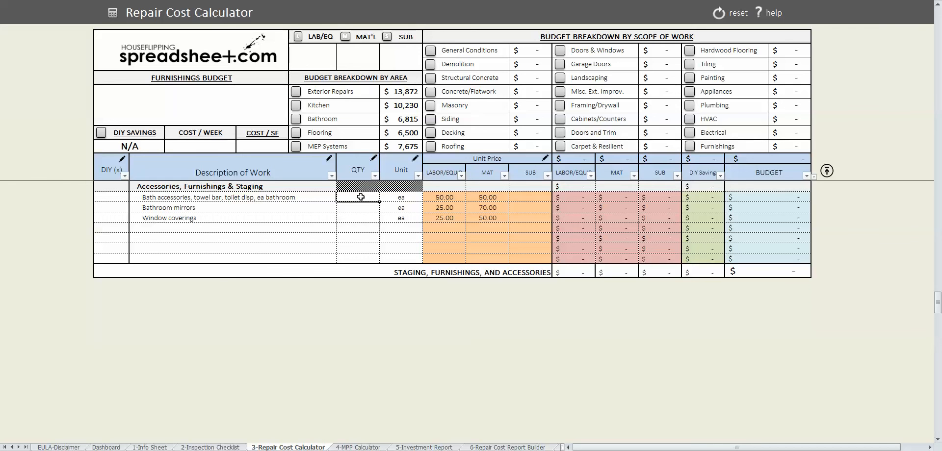
pyautogui.press('Down')
pyautogui.write('2')
pyautogui.press('Up')
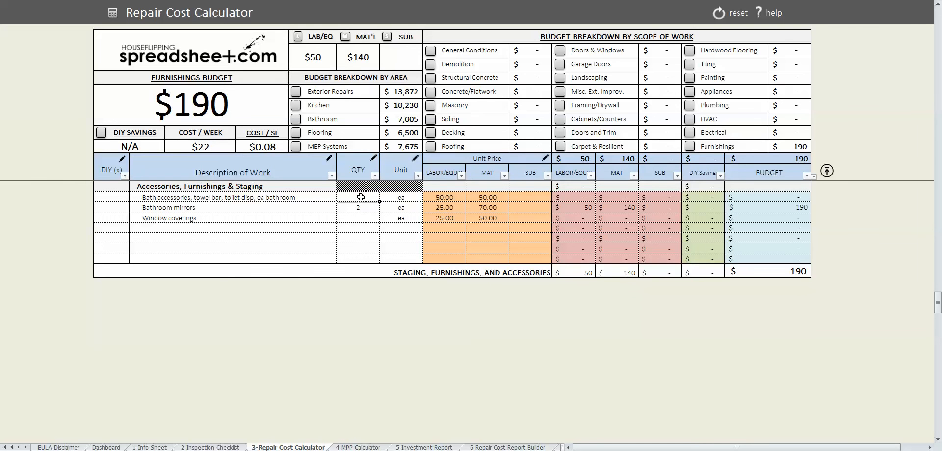
pyautogui.write('2')
pyautogui.press('Down')
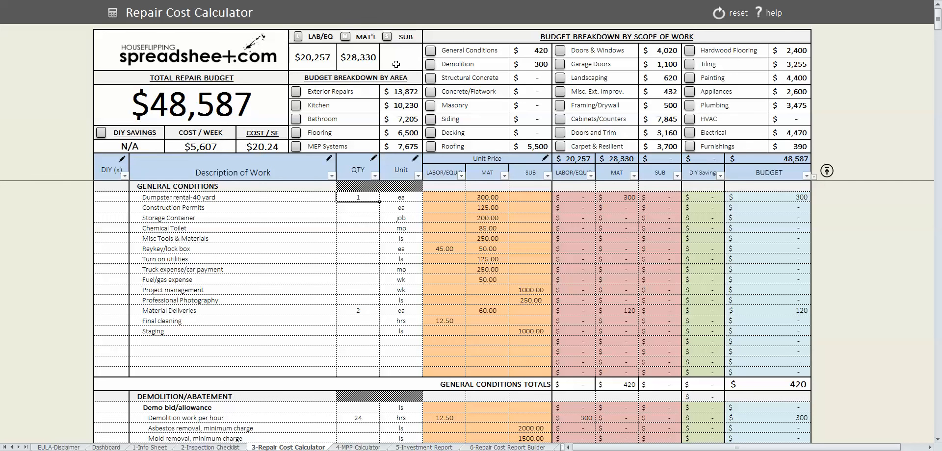
# - Filter to the Kitchen repair items, review them, clear the filter and switch to the 4-MPP Calculator sheet
pyautogui.click(297, 106)
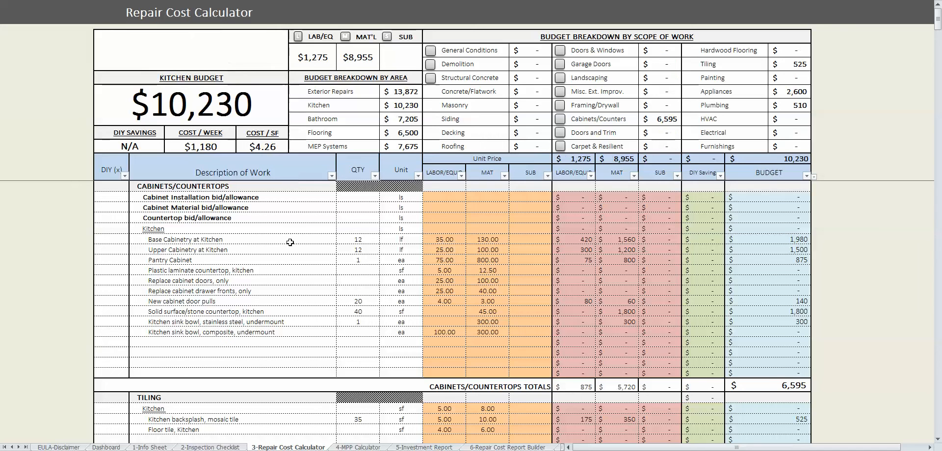
pyautogui.click(290, 243)
pyautogui.scroll(-1, 290, 240)
pyautogui.scroll(1, 291, 240)
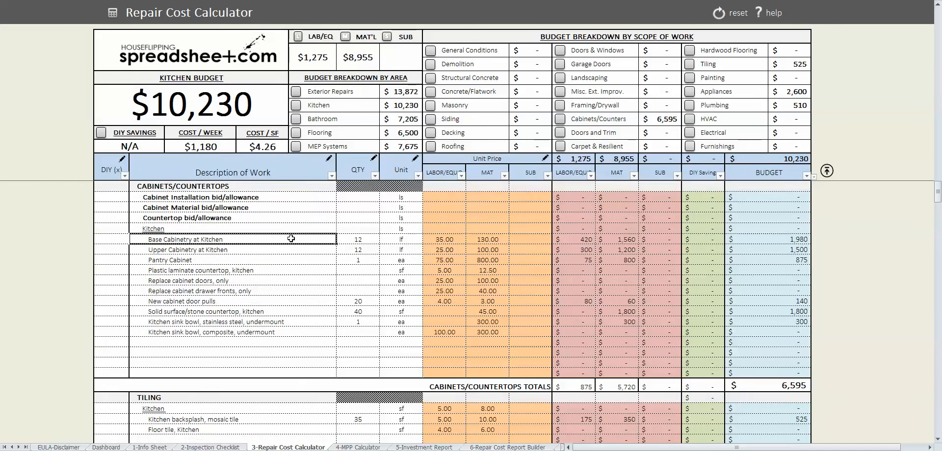
pyautogui.scroll(-1, 291, 238)
pyautogui.scroll(-6, 290, 239)
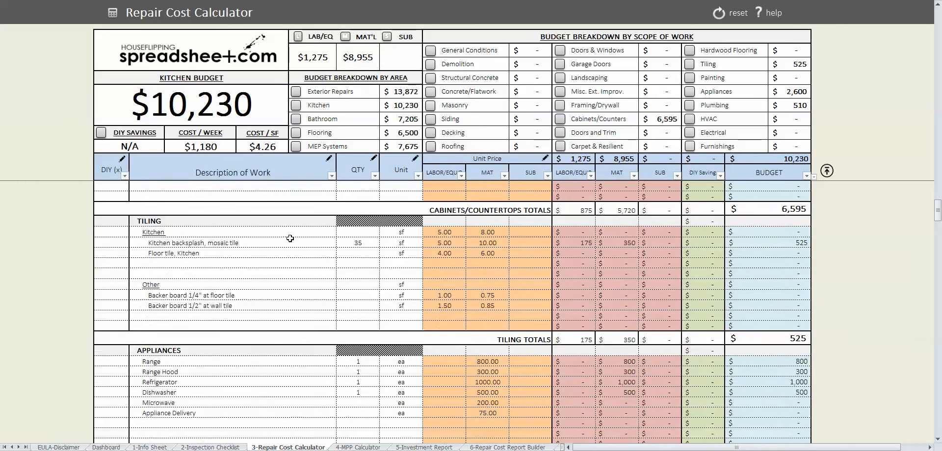
pyautogui.scroll(-5, 290, 240)
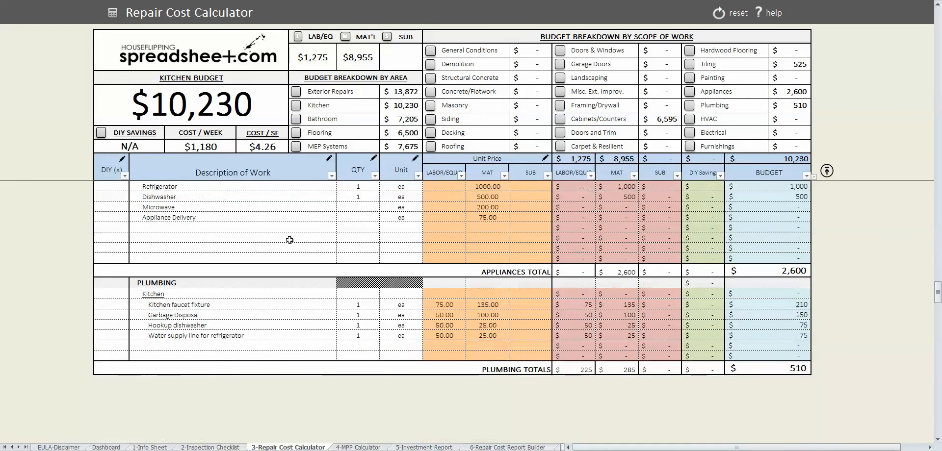
pyautogui.scroll(3, 291, 238)
pyautogui.scroll(10, 290, 238)
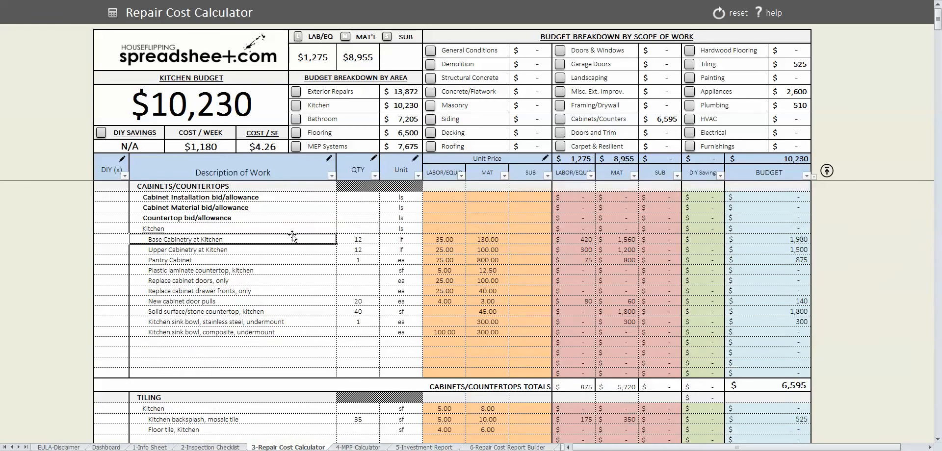
pyautogui.click(720, 13)
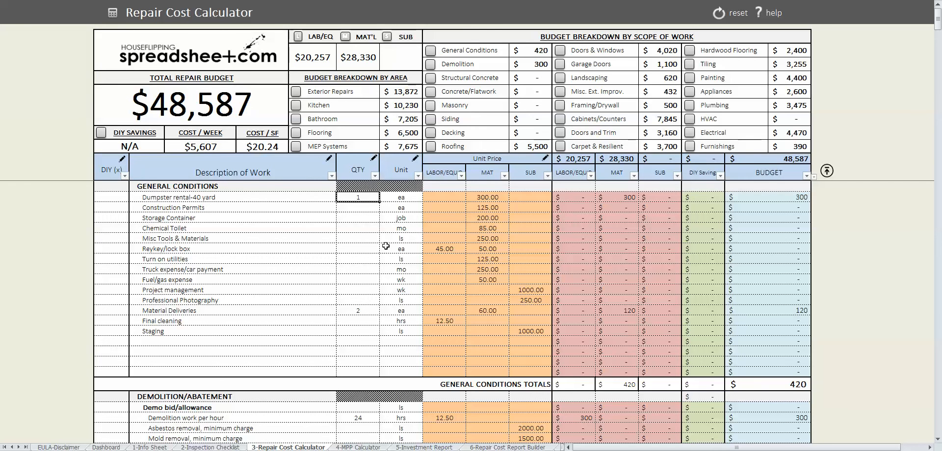
pyautogui.click(358, 447)
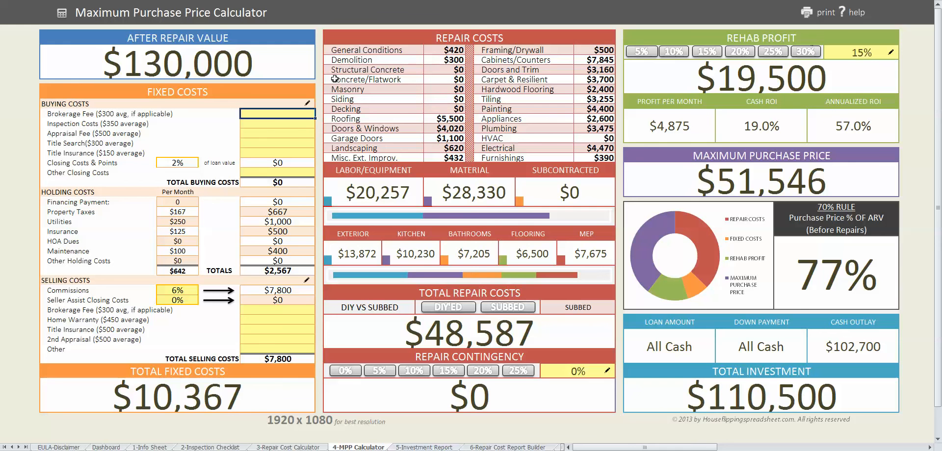
# - Enter a $300 brokerage fee and $500 other closing costs under buying costs
pyautogui.write('300')
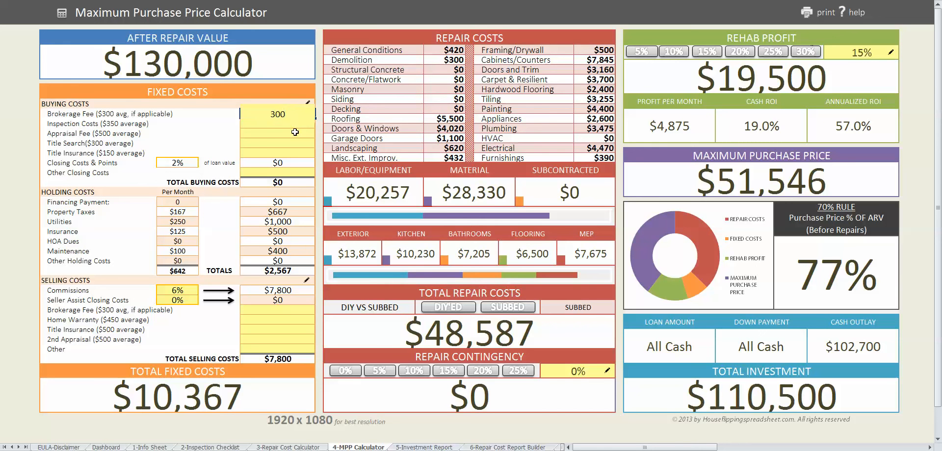
pyautogui.press('Return')
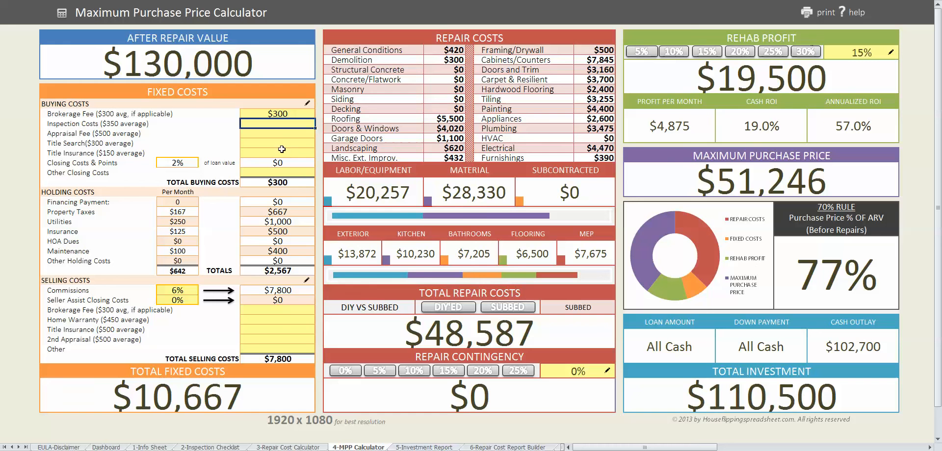
pyautogui.click(274, 172)
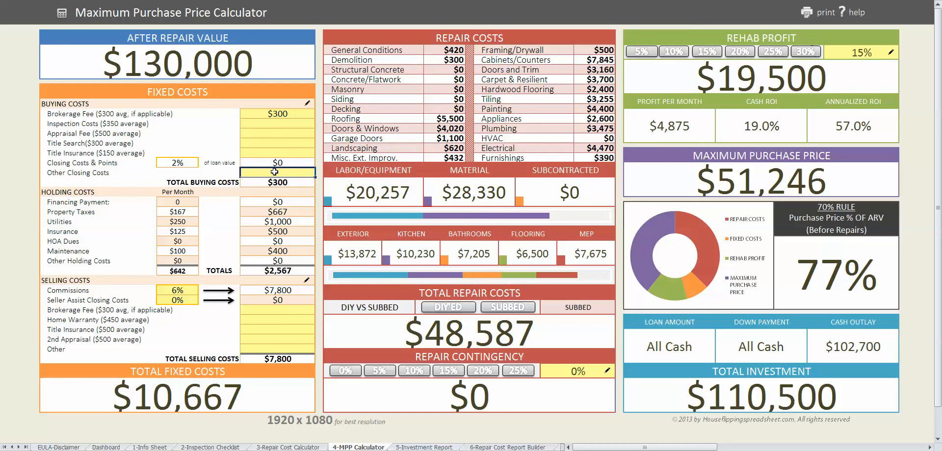
pyautogui.write('500')
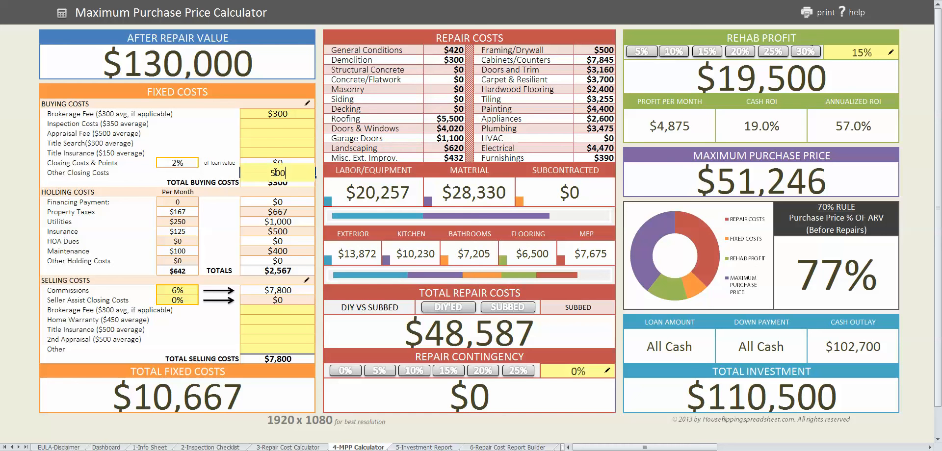
pyautogui.click(281, 146)
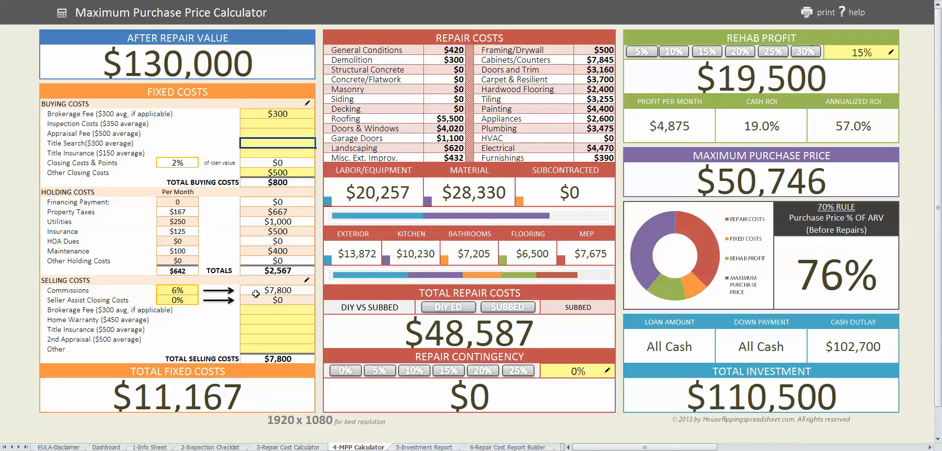
# - Enter a $450 home warranty and a $300 selling brokerage fee under selling costs
pyautogui.click(292, 323)
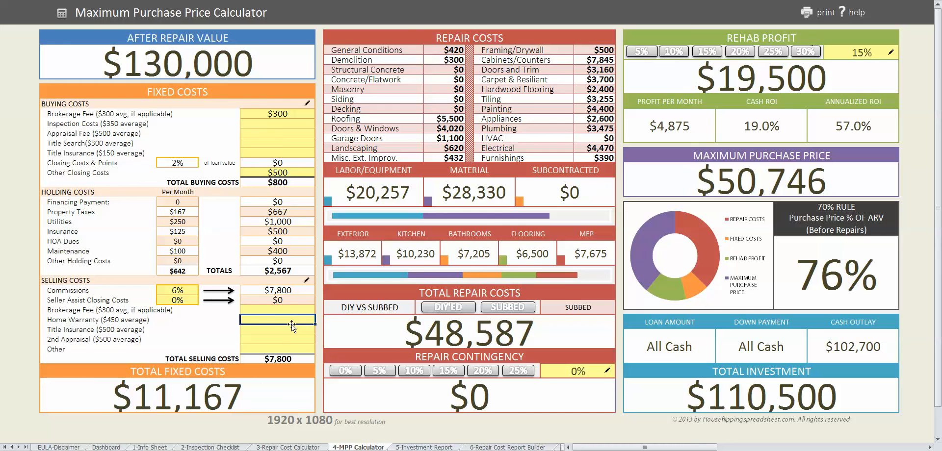
pyautogui.write('450')
pyautogui.press('Return')
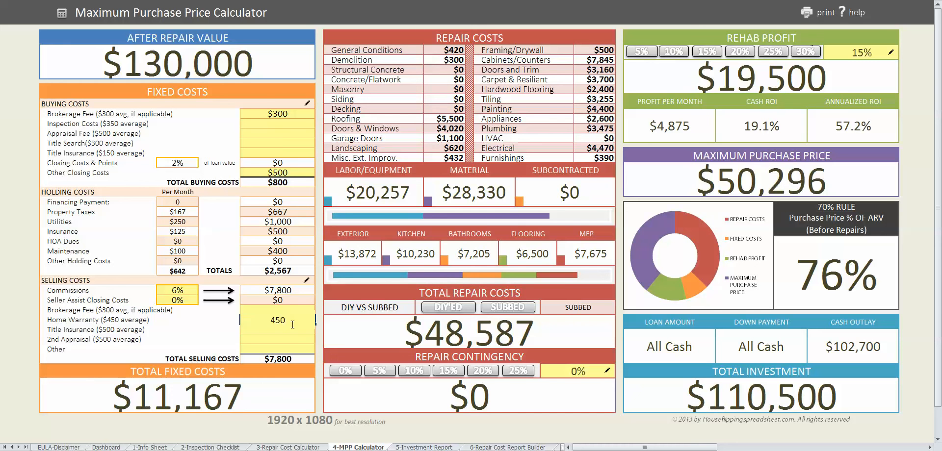
pyautogui.press('Return')
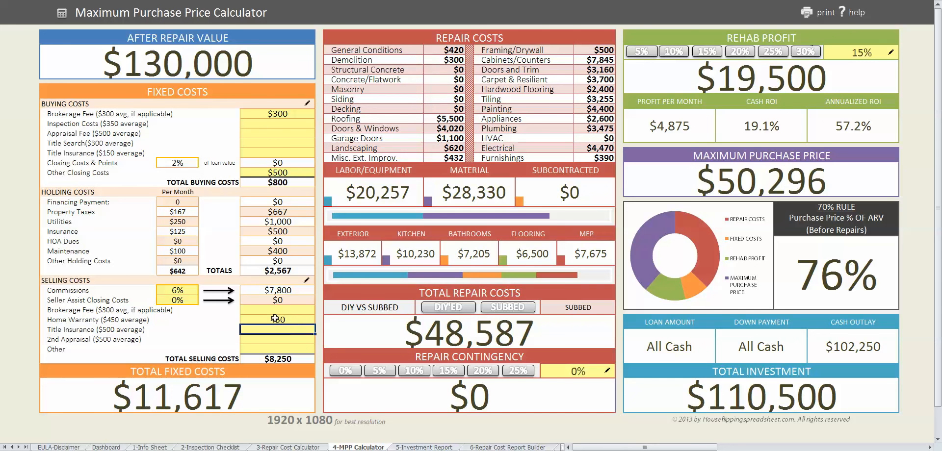
pyautogui.doubleClick(281, 314)
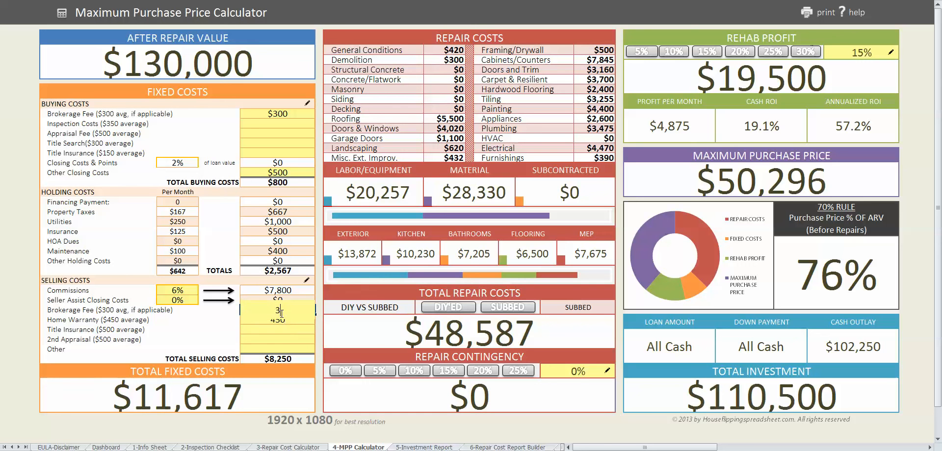
pyautogui.write('300')
pyautogui.press('Return')
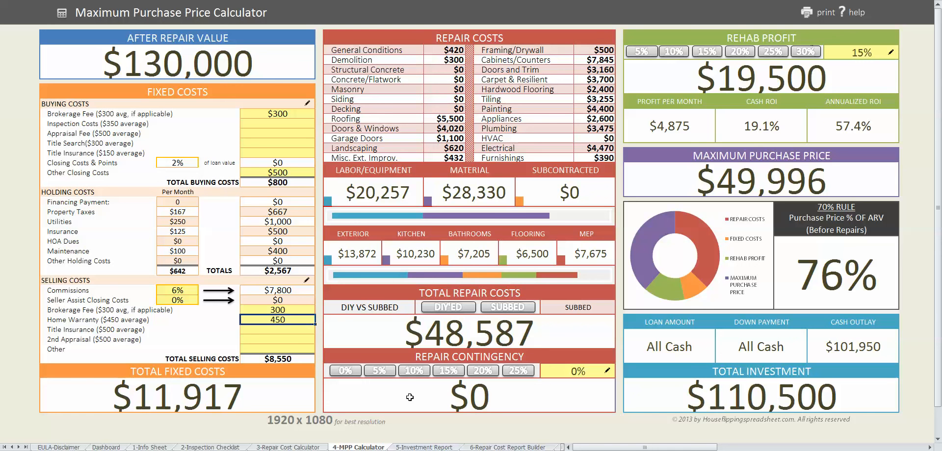
# - Apply a 5% repair contingency and a 20% rehab profit
pyautogui.click(387, 377)
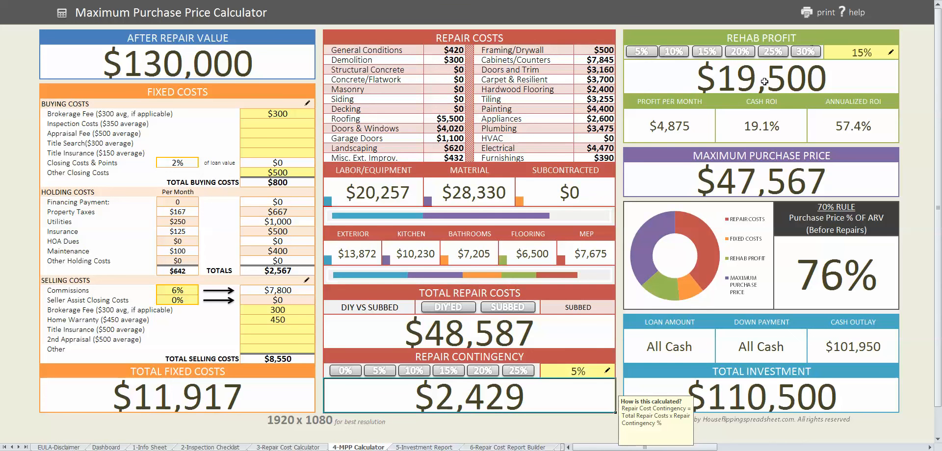
pyautogui.click(741, 52)
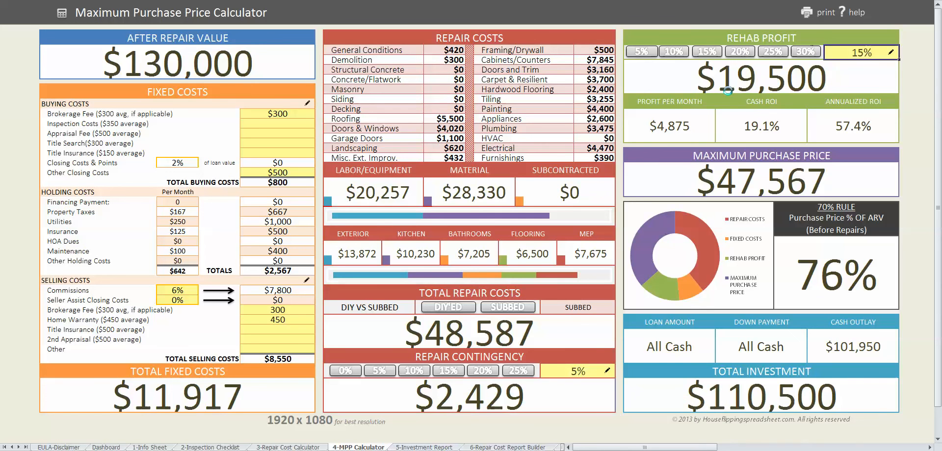
# - Override the rehab profit with a flat $20,000 amount
pyautogui.click(764, 85)
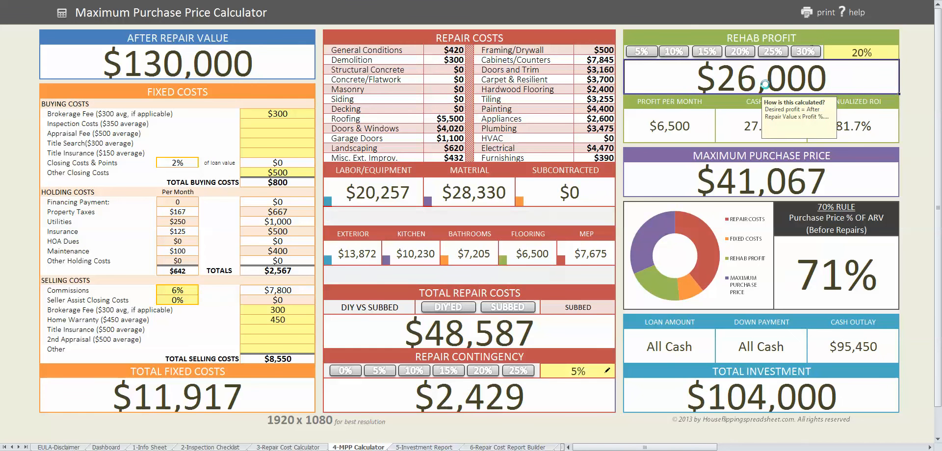
pyautogui.write('20000')
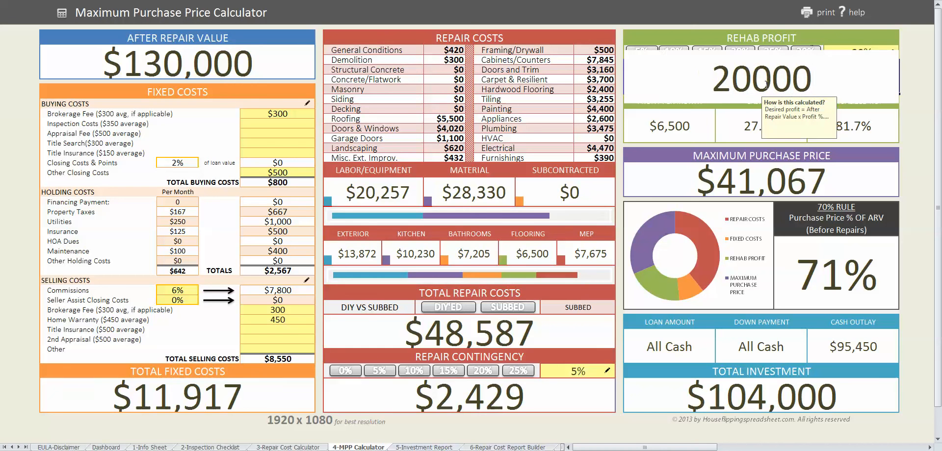
pyautogui.press('Return')
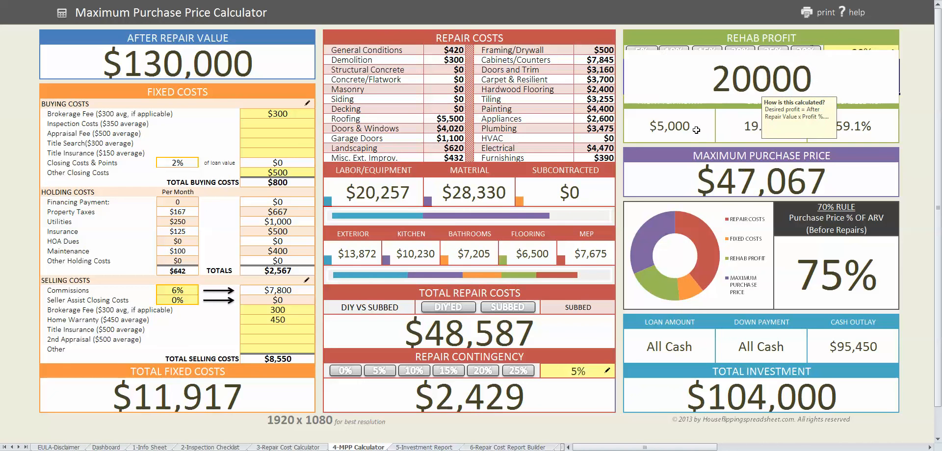